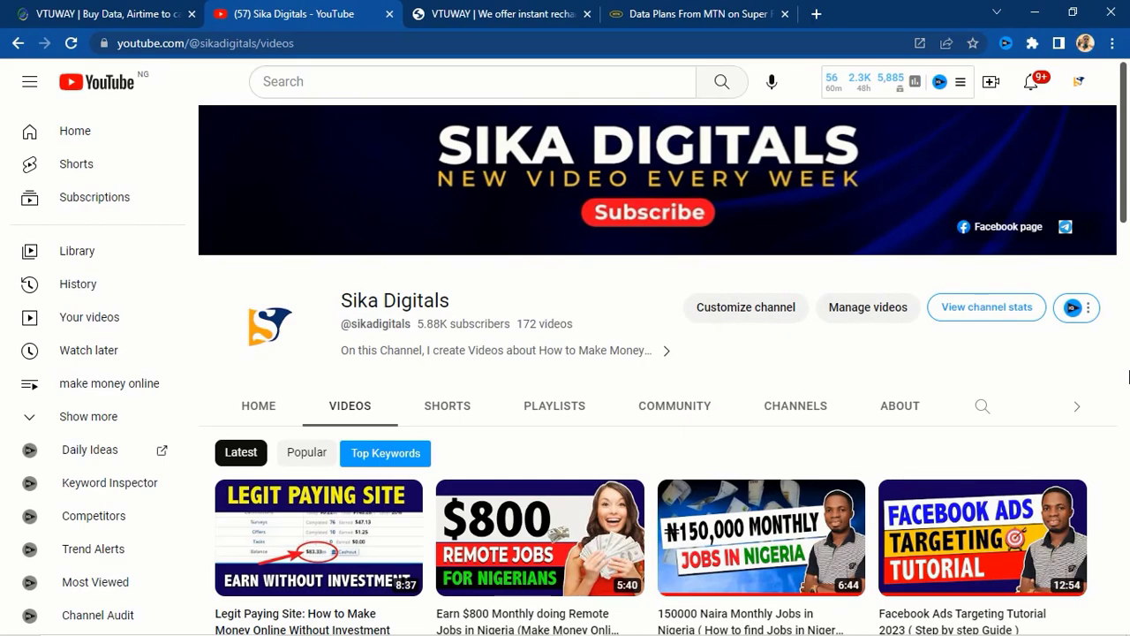
# - Scroll through the channel's latest uploads down to the VTUWAY dashboard's service tiles
pyautogui.scroll(-1, 1128, 377)
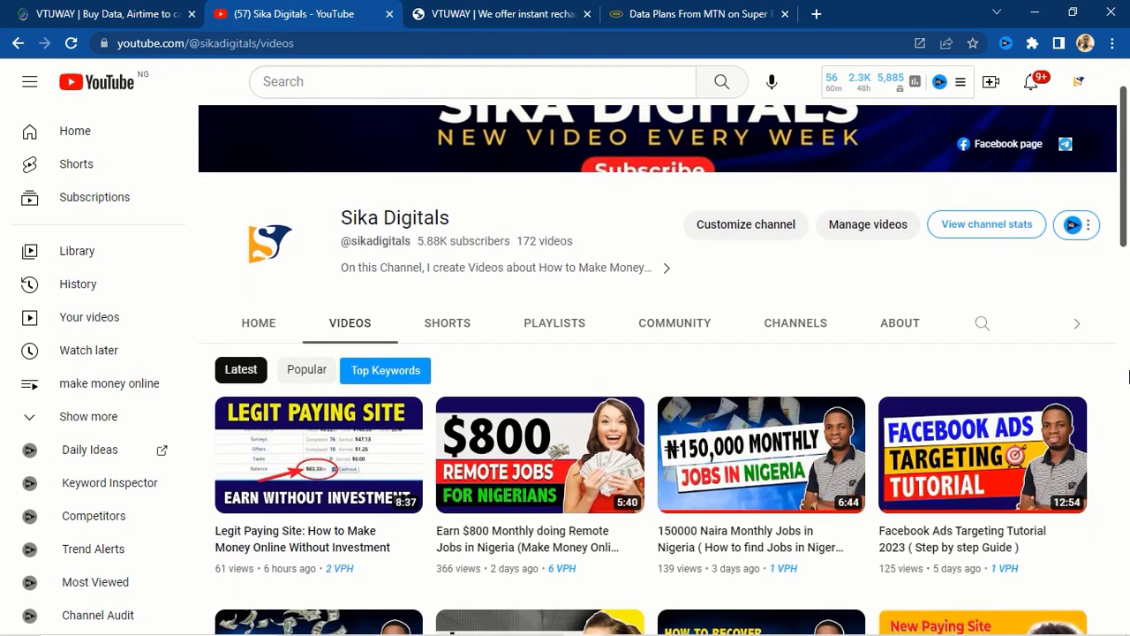
pyautogui.scroll(1, 1128, 377)
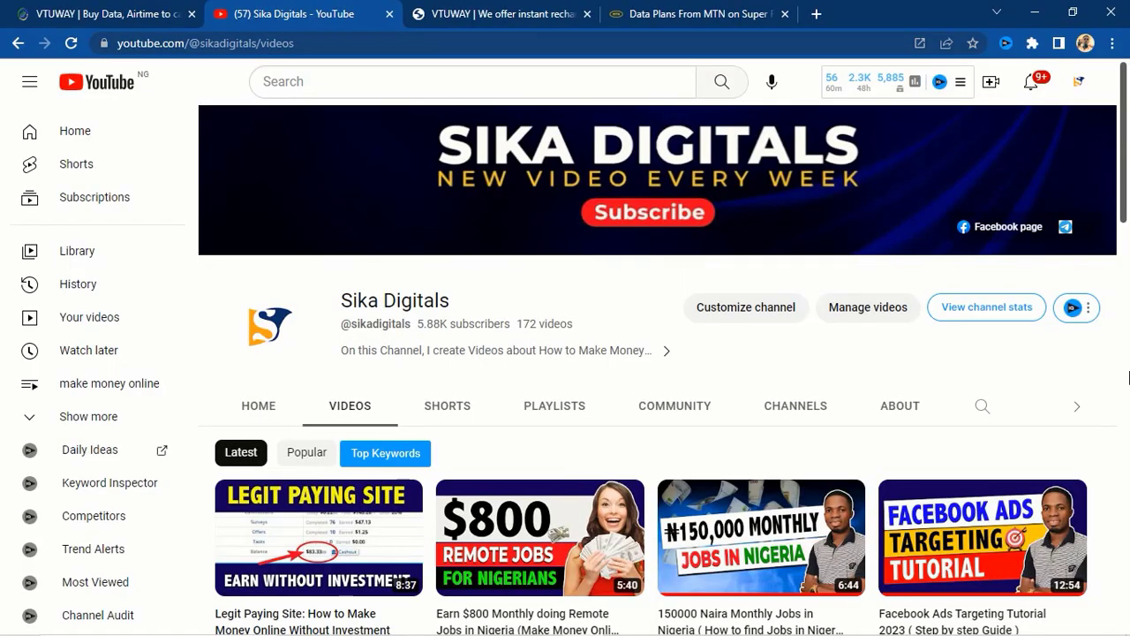
pyautogui.scroll(-2, 1128, 377)
pyautogui.scroll(-2, 1127, 378)
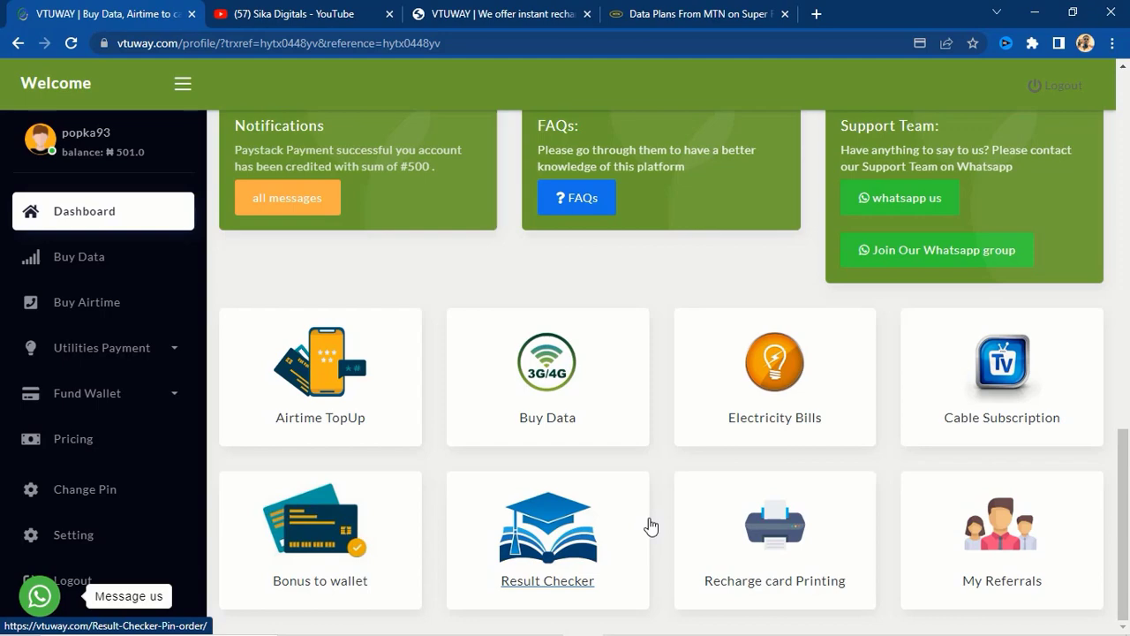
# - Return to the dashboard's welcome banner, then switch to the VTUWAY landing page tab
pyautogui.scroll(3, 651, 526)
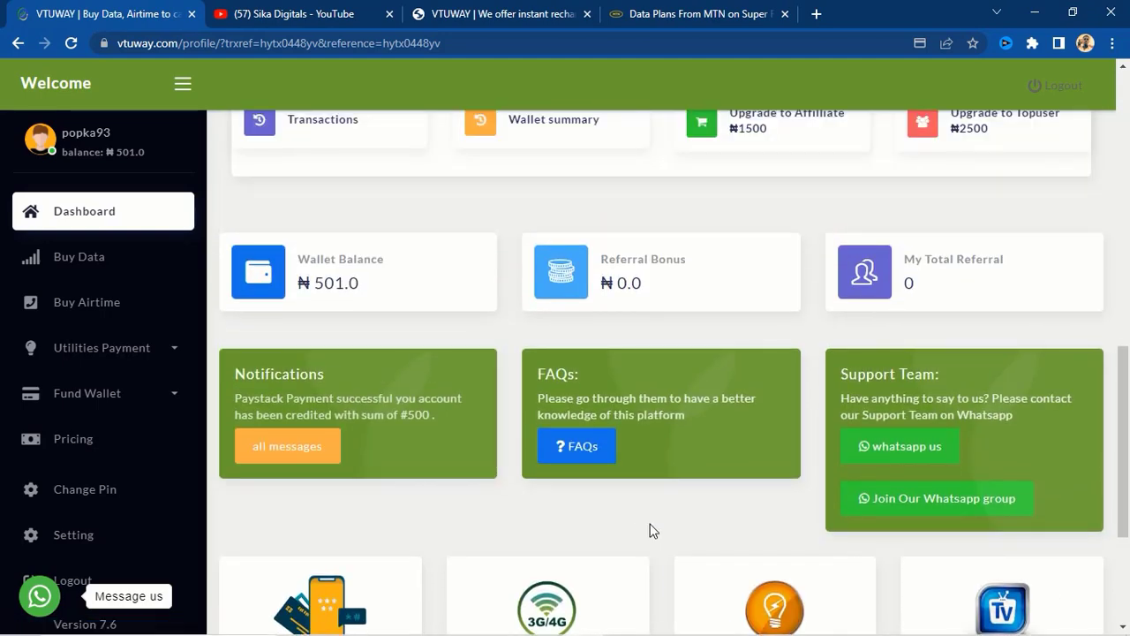
pyautogui.scroll(4, 651, 529)
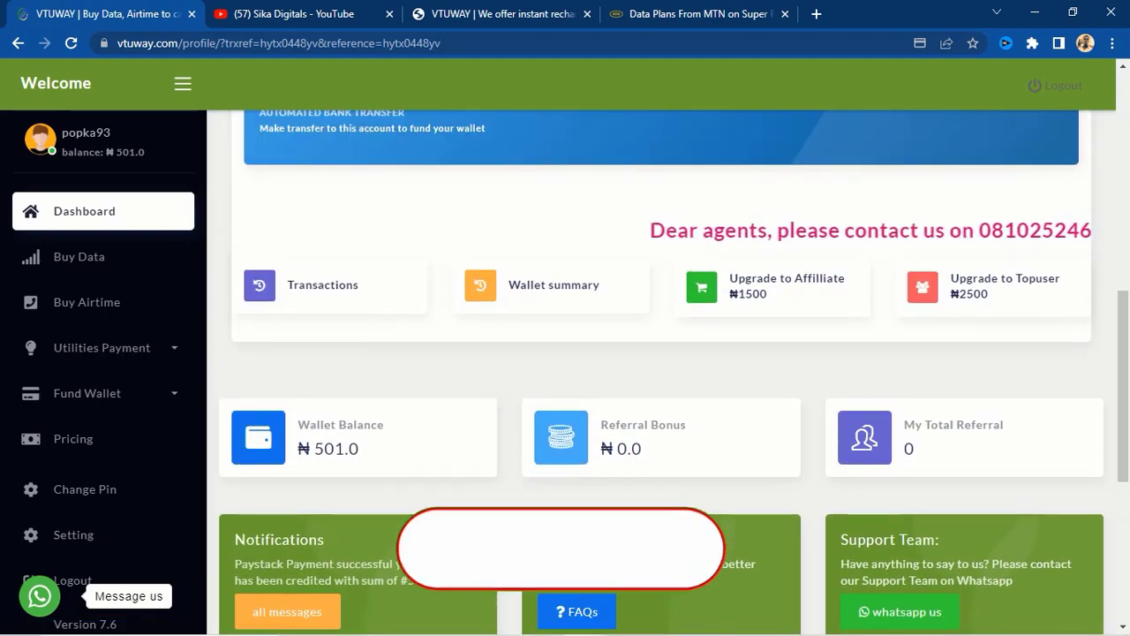
pyautogui.scroll(5, 651, 529)
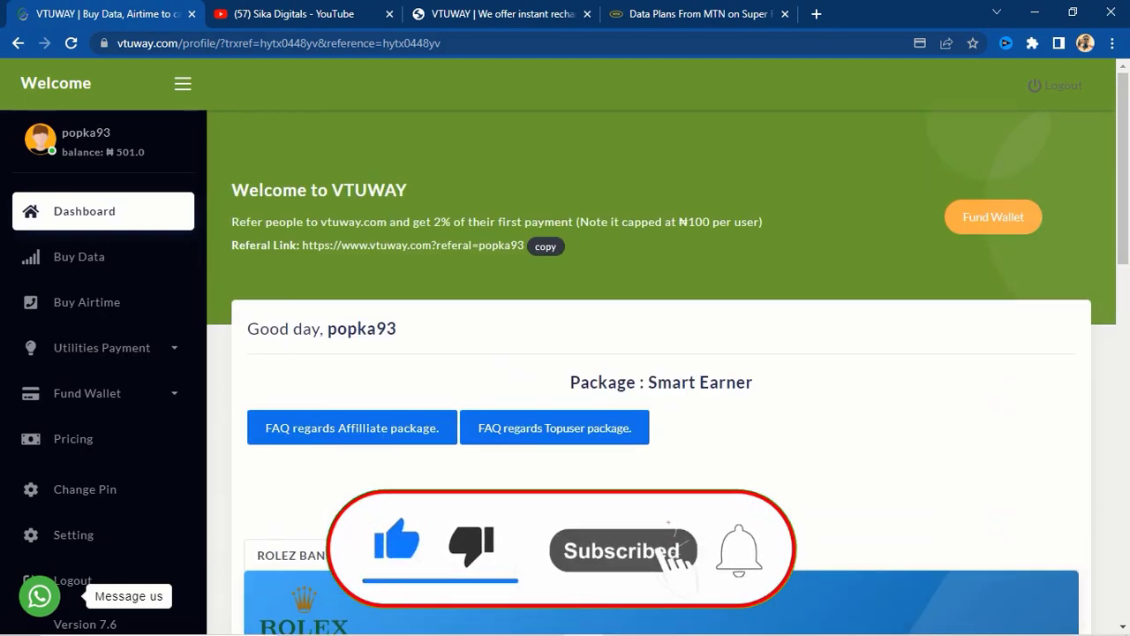
pyautogui.click(492, 14)
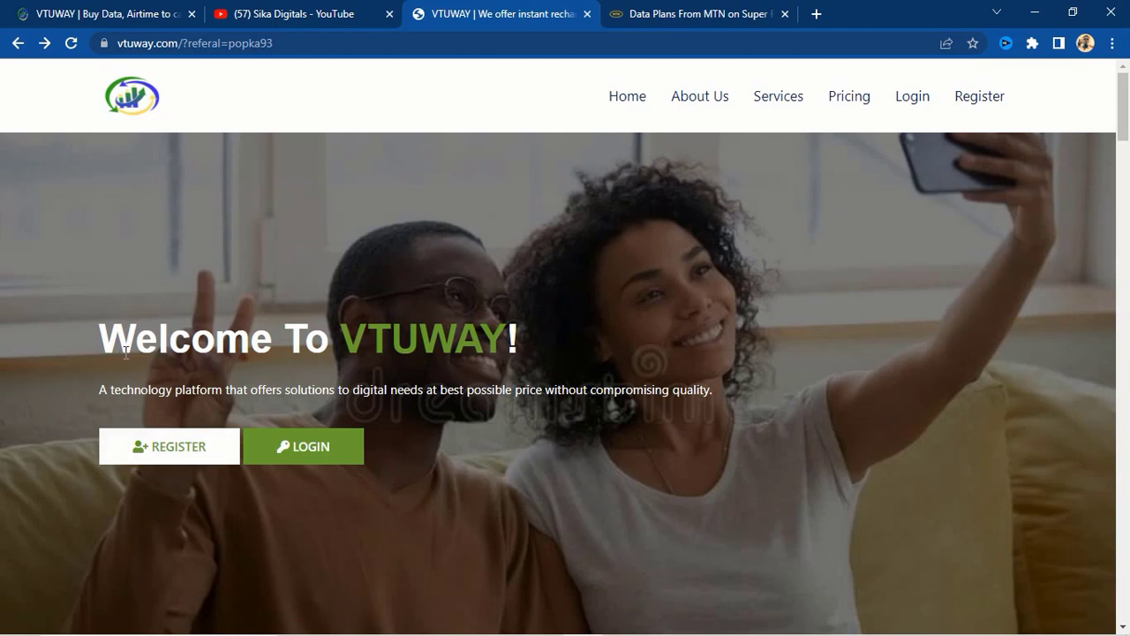
# - Open the REGISTER form and move through the full name, email and phone fields
pyautogui.click(166, 450)
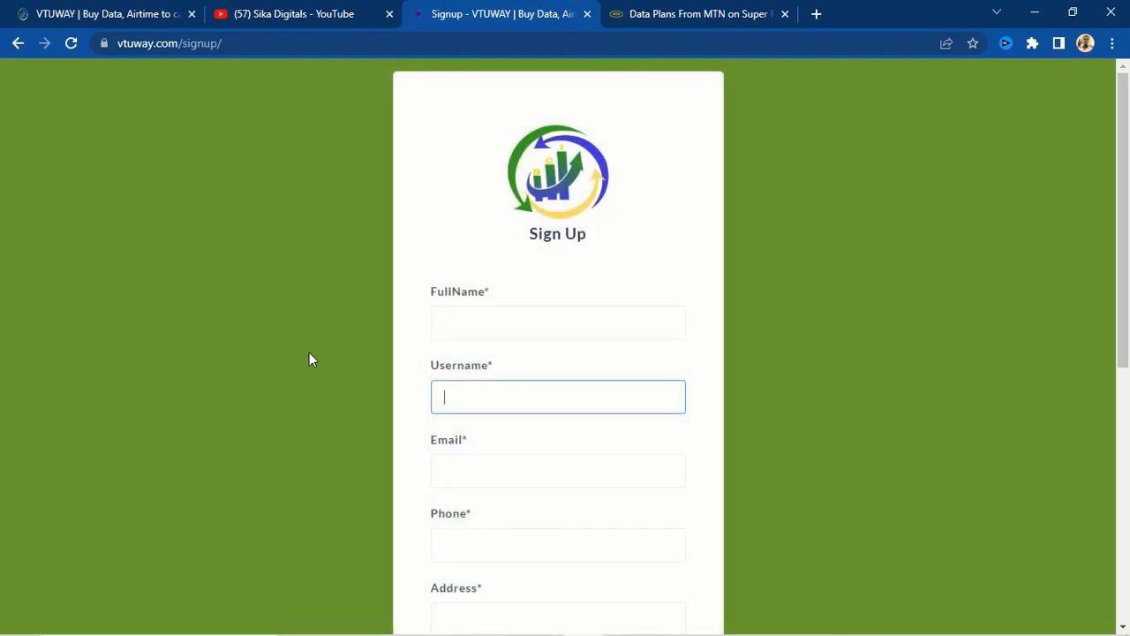
pyautogui.click(450, 321)
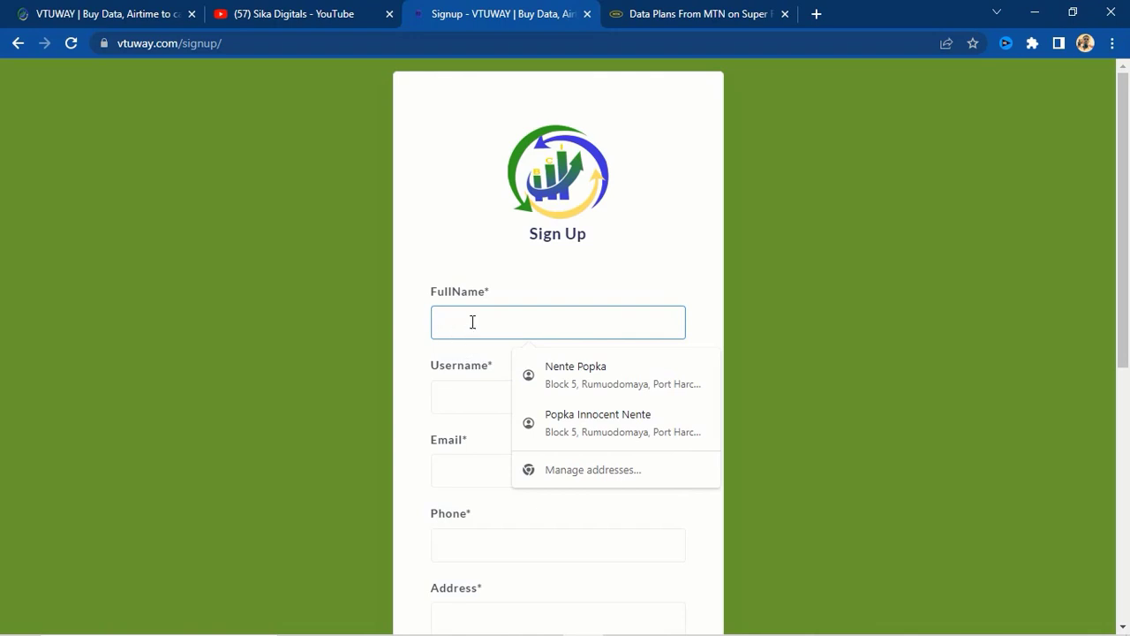
pyautogui.scroll(-2, 591, 529)
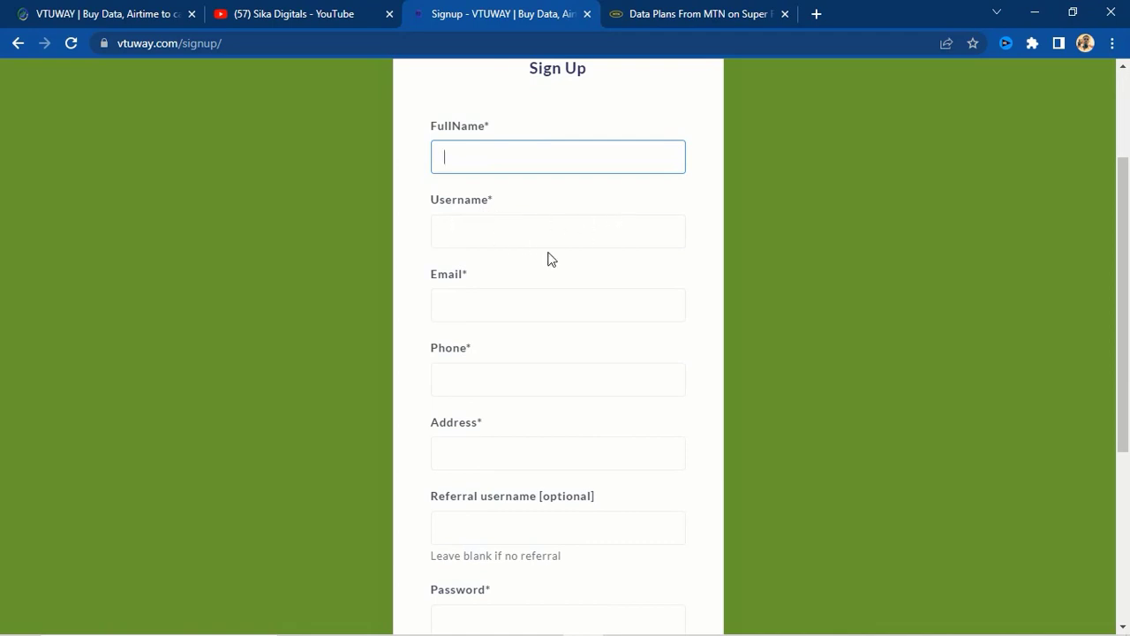
pyautogui.click(444, 306)
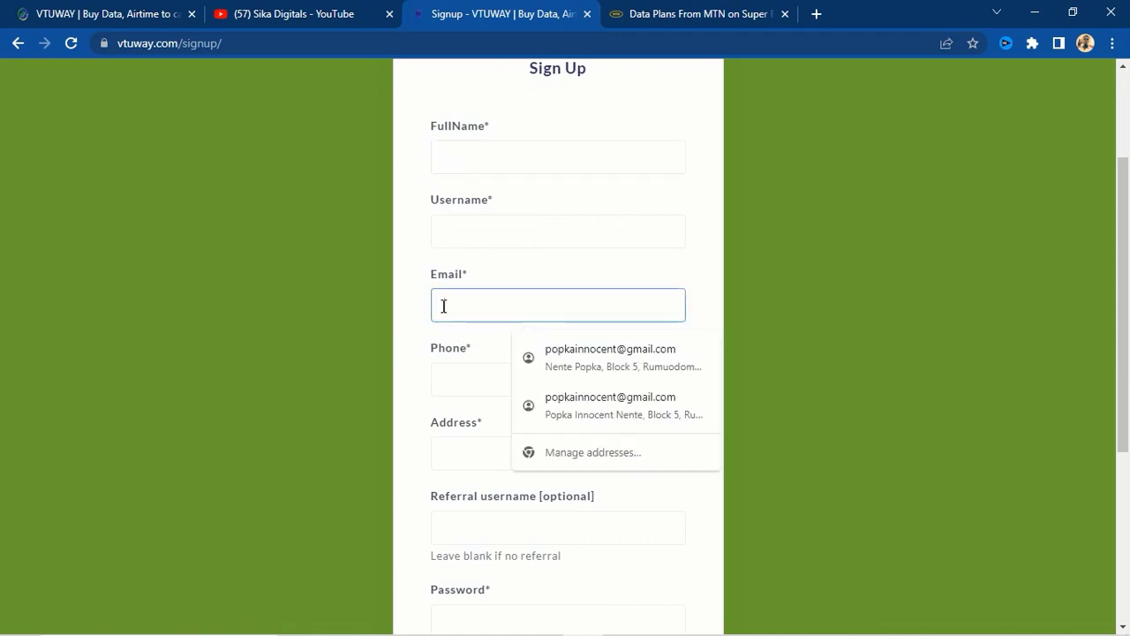
pyautogui.scroll(-1, 441, 375)
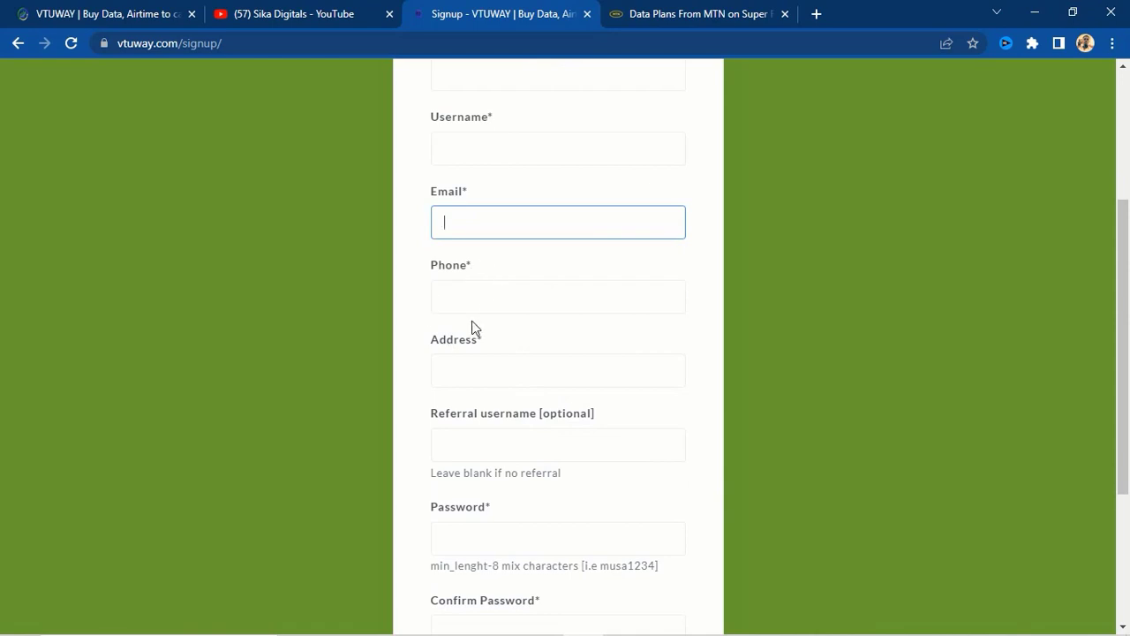
pyautogui.click(458, 298)
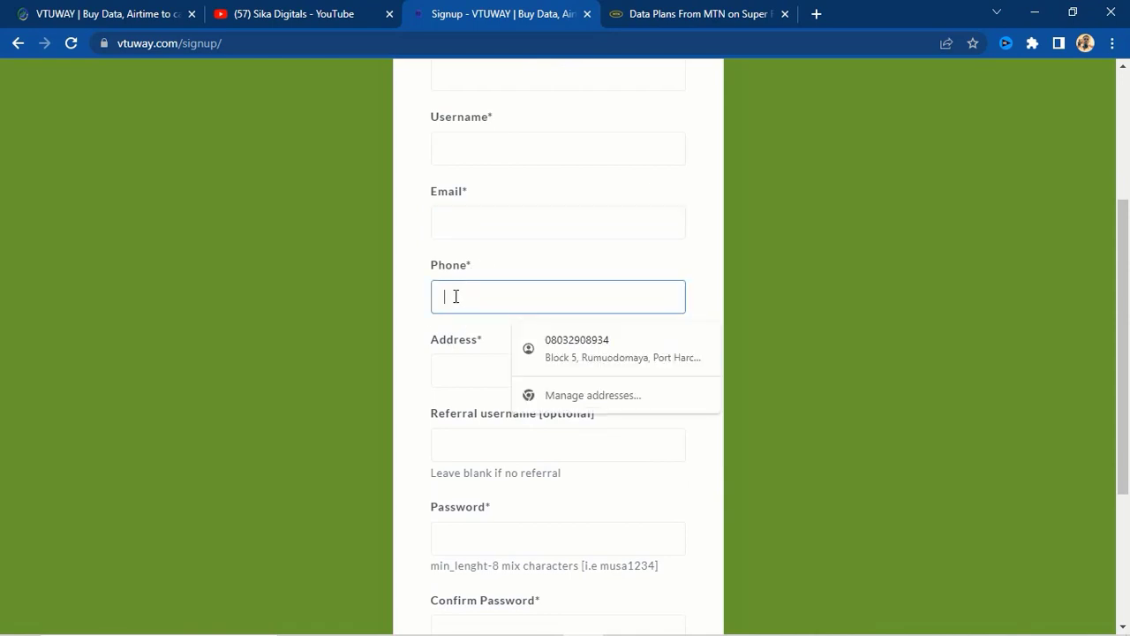
pyautogui.scroll(-1, 461, 349)
pyautogui.scroll(-1, 459, 349)
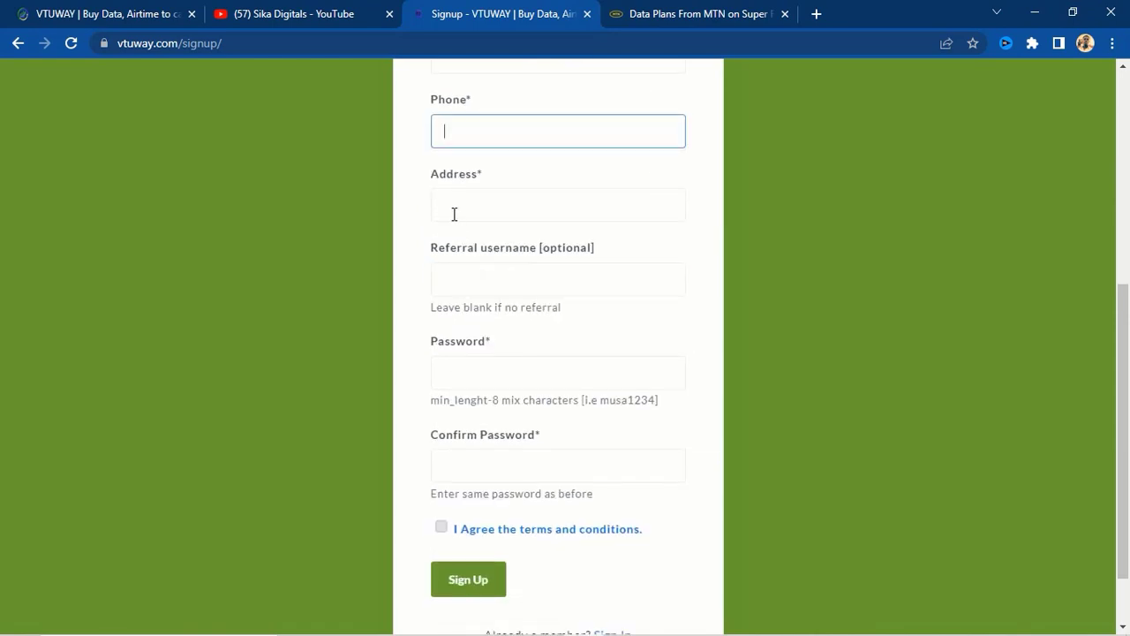
# - Enter the referral username, agree to the terms and conditions, then go to Sign In
pyautogui.click(460, 277)
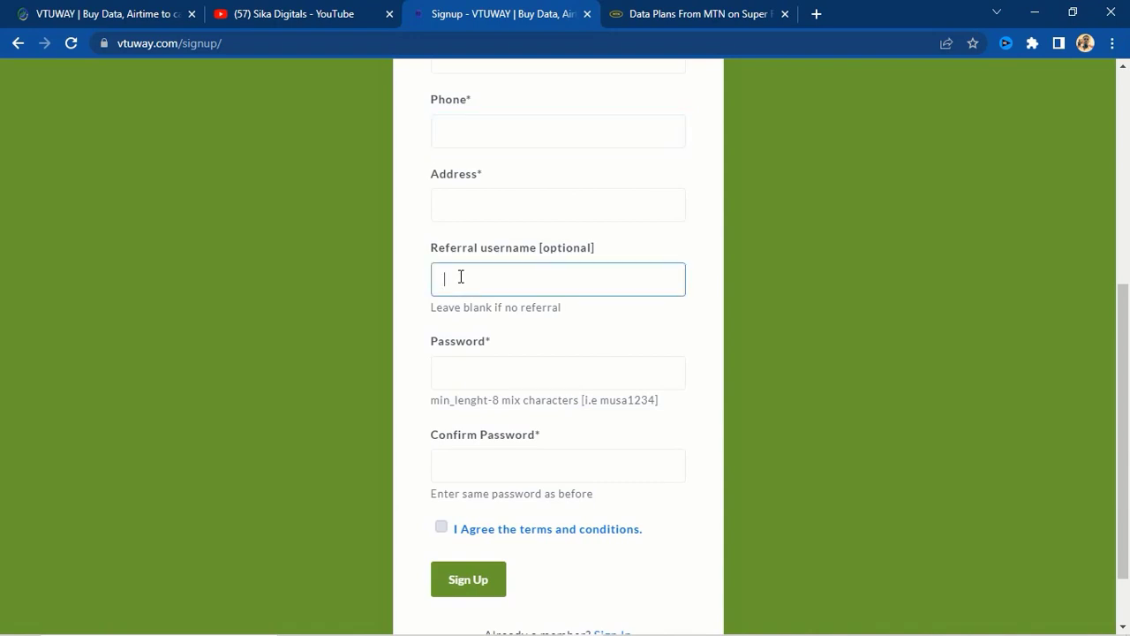
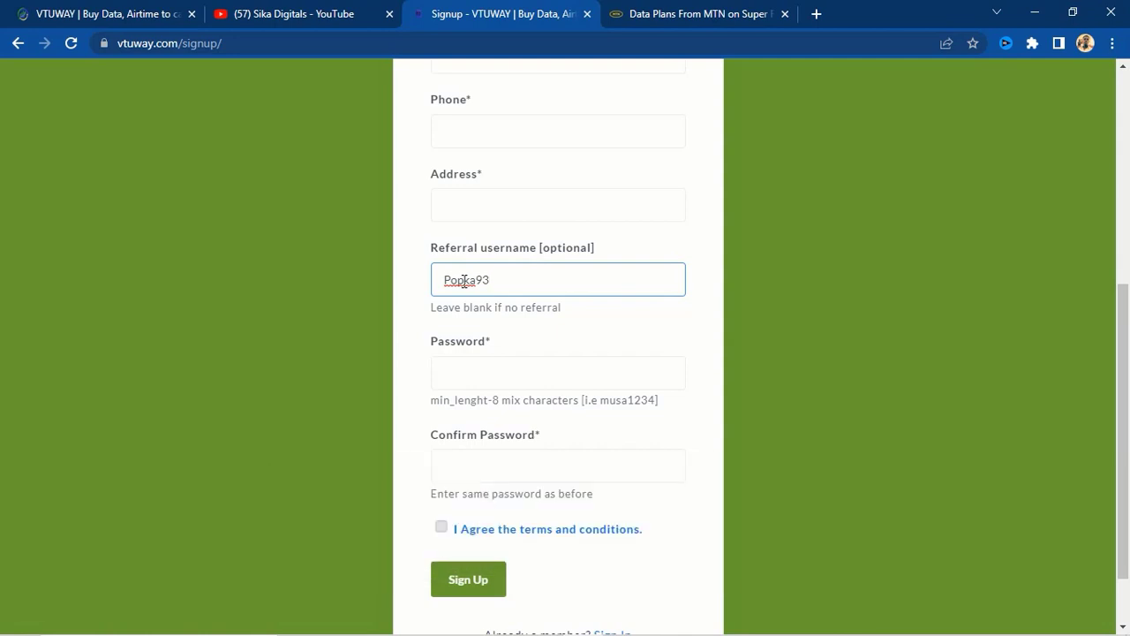
pyautogui.click(446, 371)
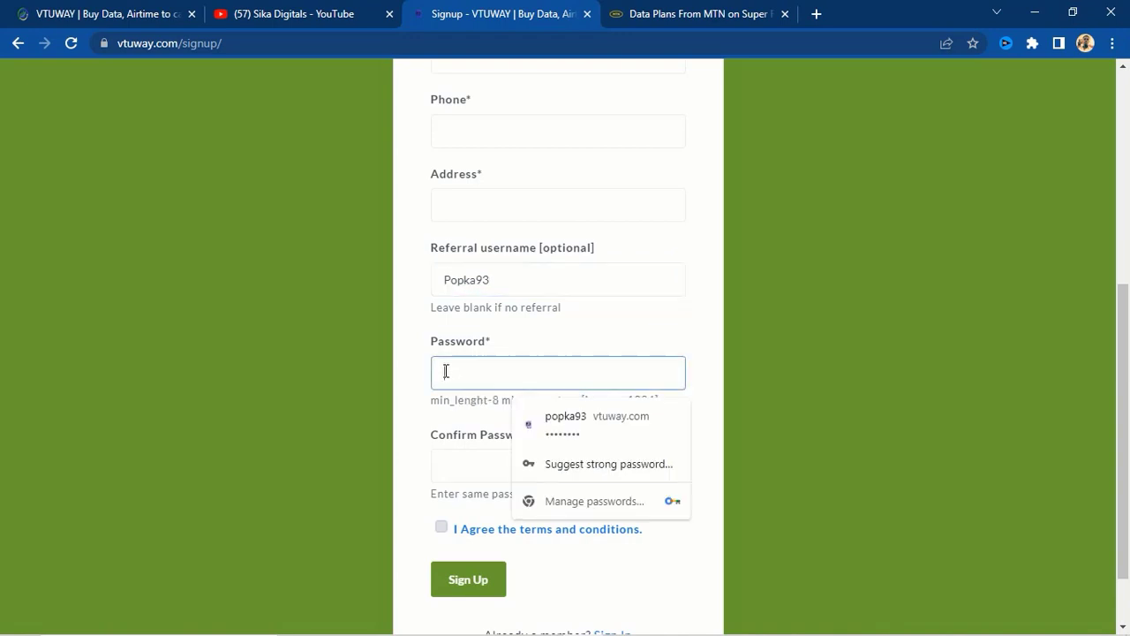
pyautogui.scroll(-2, 402, 397)
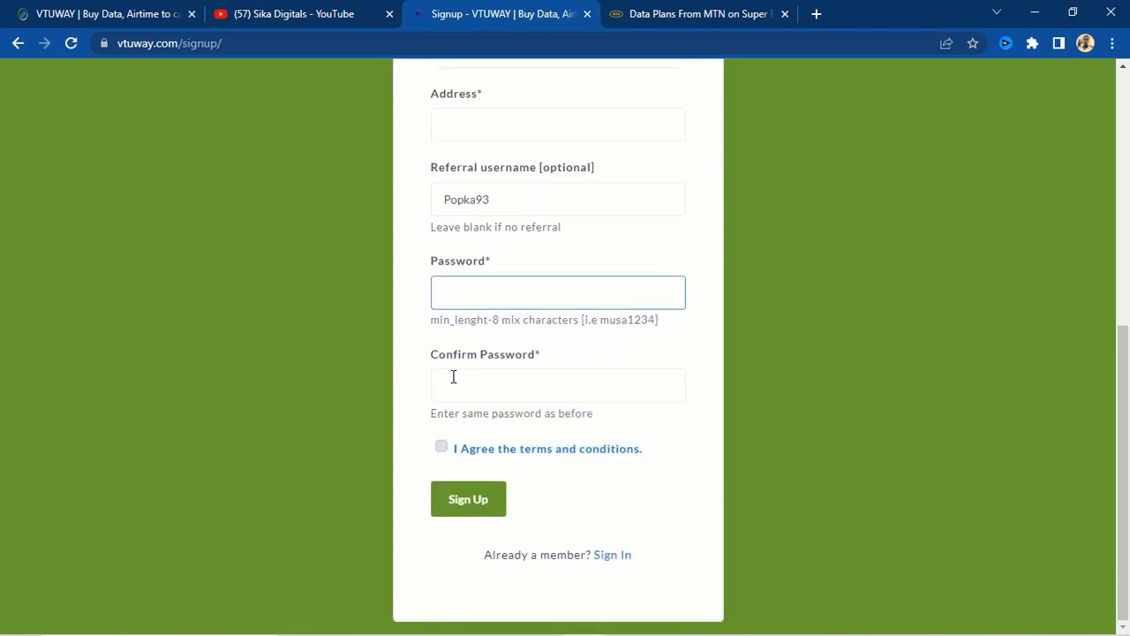
pyautogui.click(442, 450)
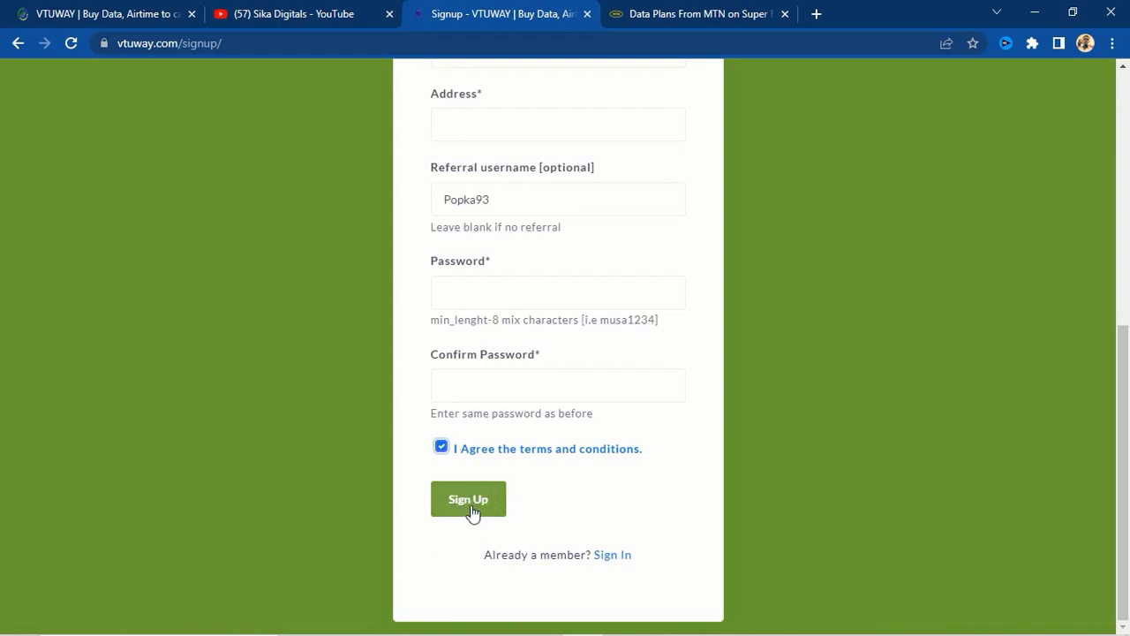
pyautogui.click(615, 557)
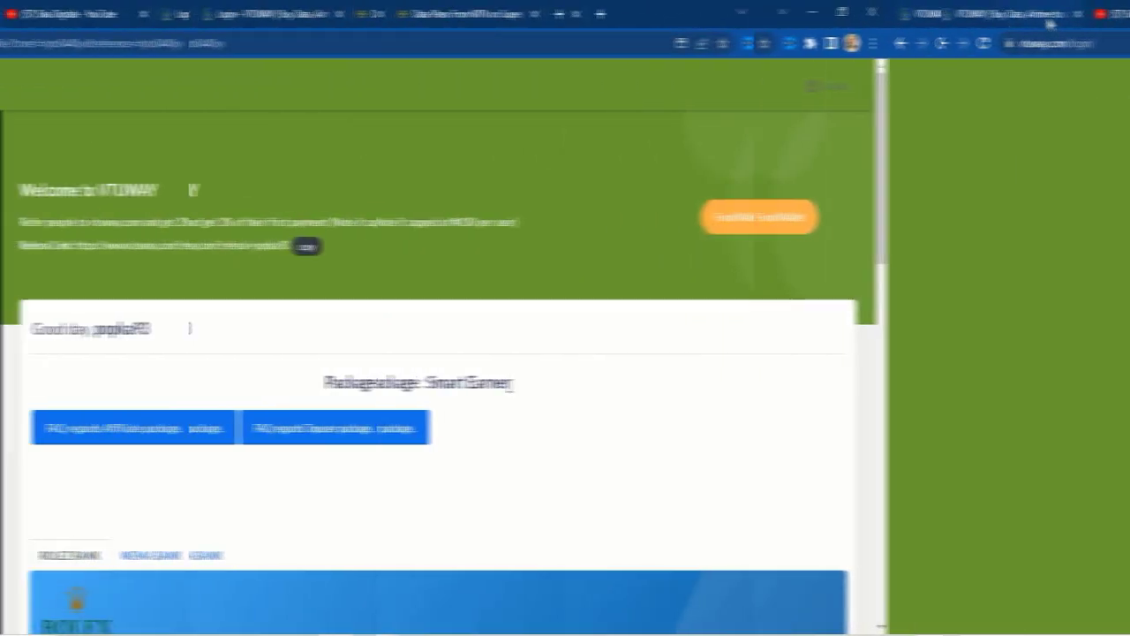
pyautogui.scroll(1, 671, 433)
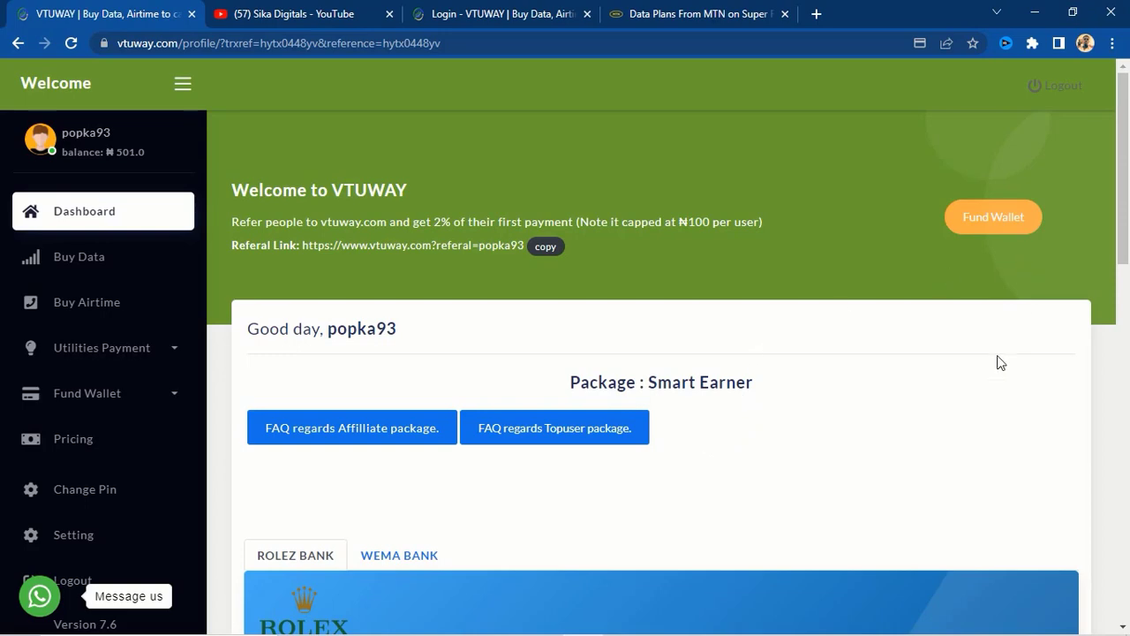
pyautogui.scroll(-4, 674, 447)
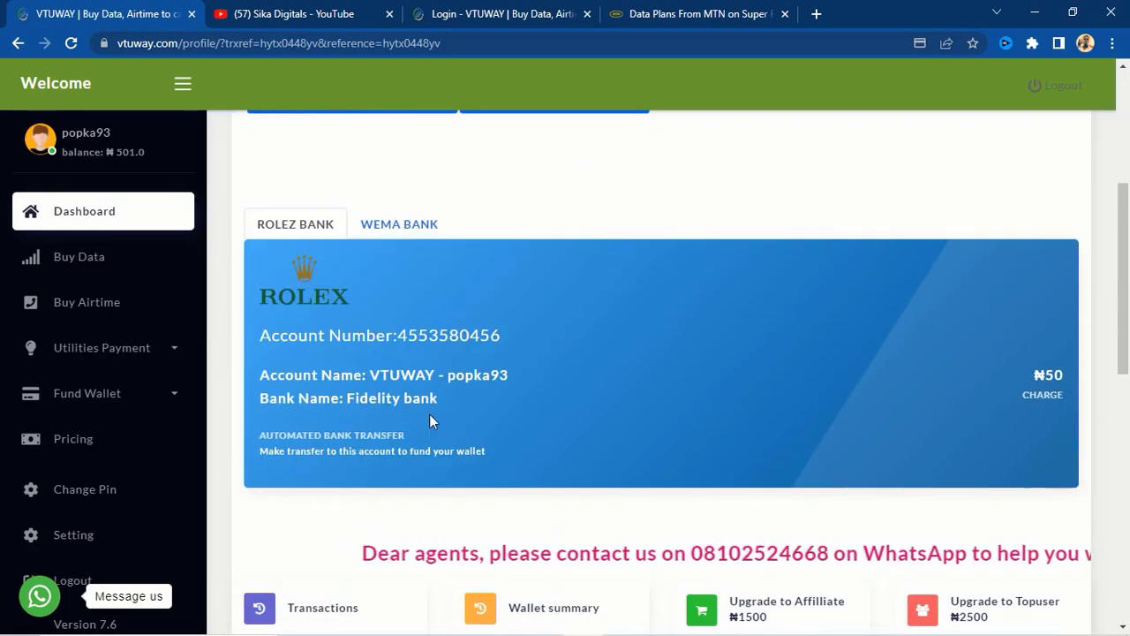
pyautogui.scroll(-9, 429, 413)
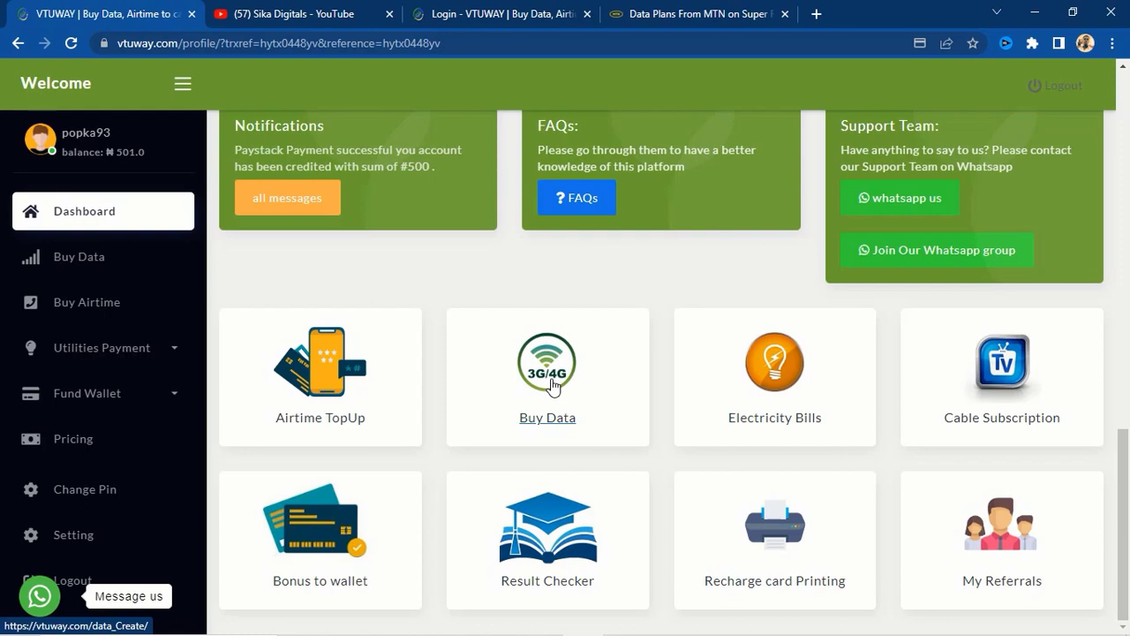
pyautogui.scroll(10, 543, 384)
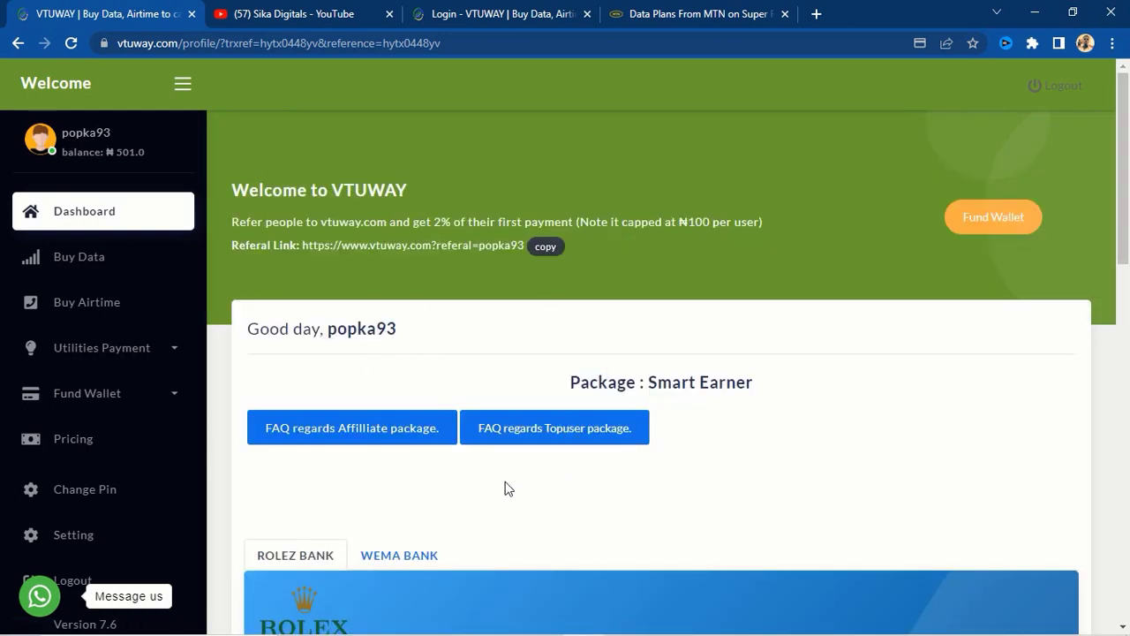
pyautogui.scroll(-1, 439, 478)
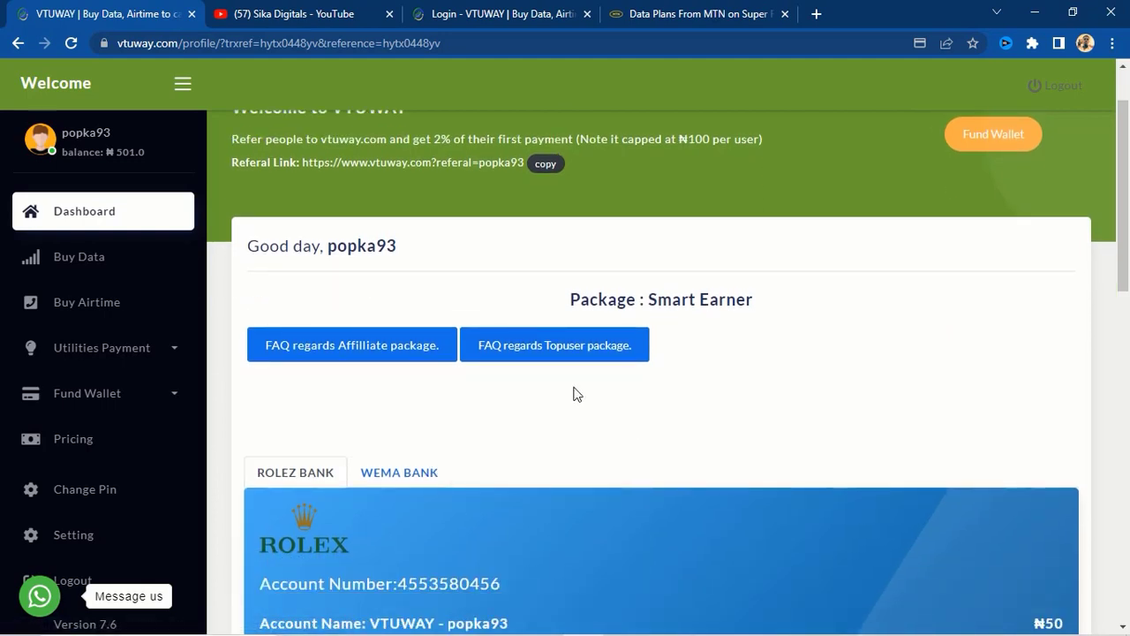
pyautogui.scroll(-2, 530, 411)
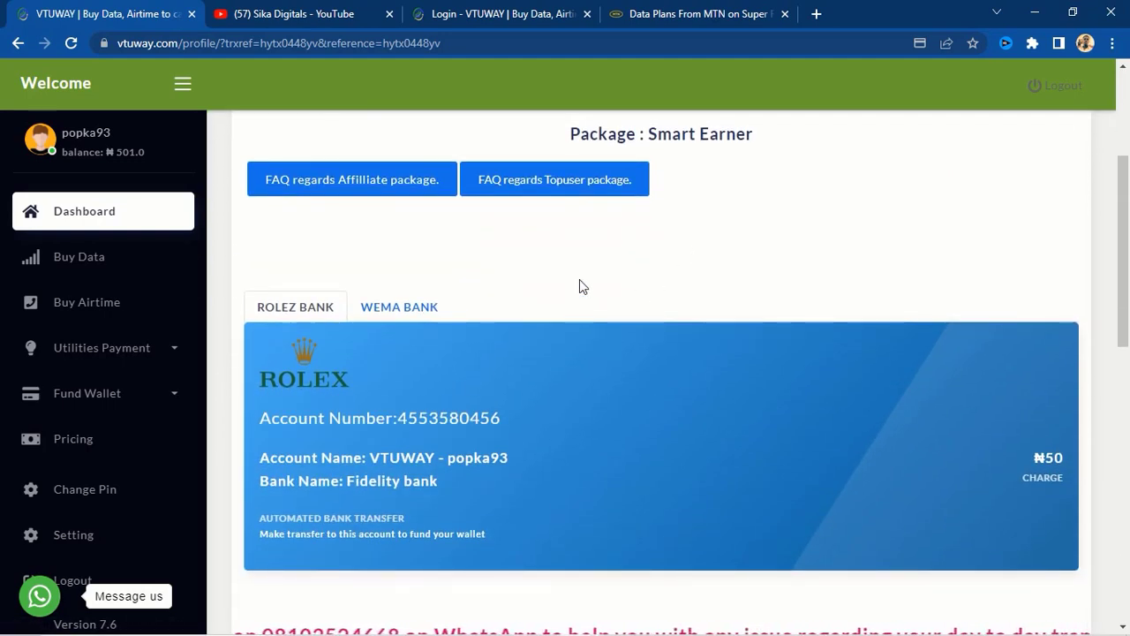
pyautogui.scroll(3, 837, 253)
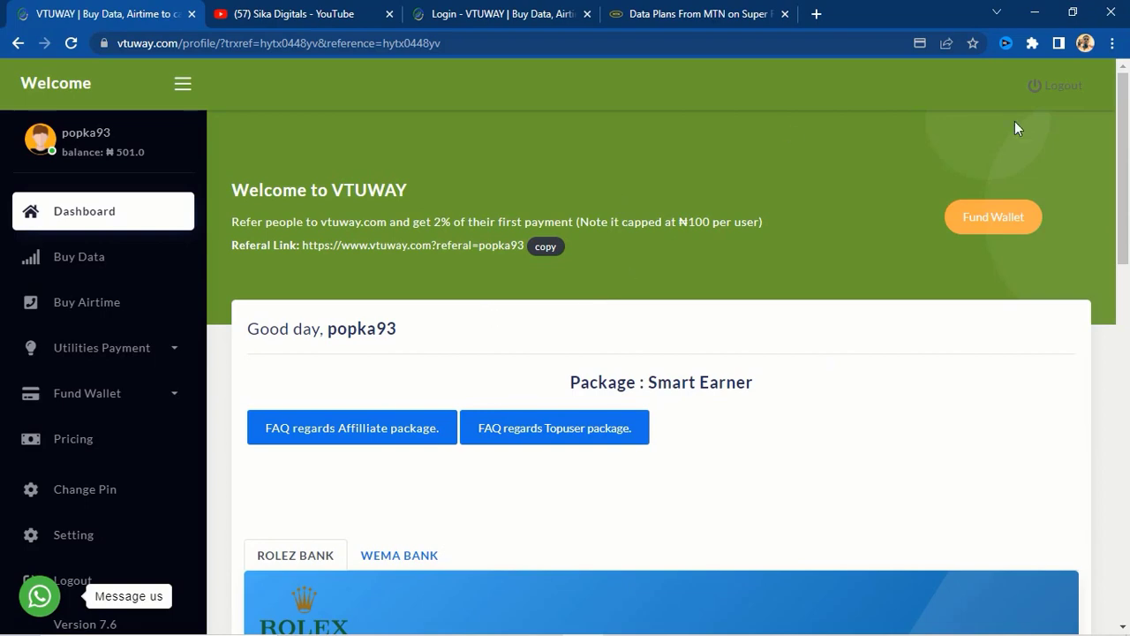
pyautogui.scroll(-9, 450, 376)
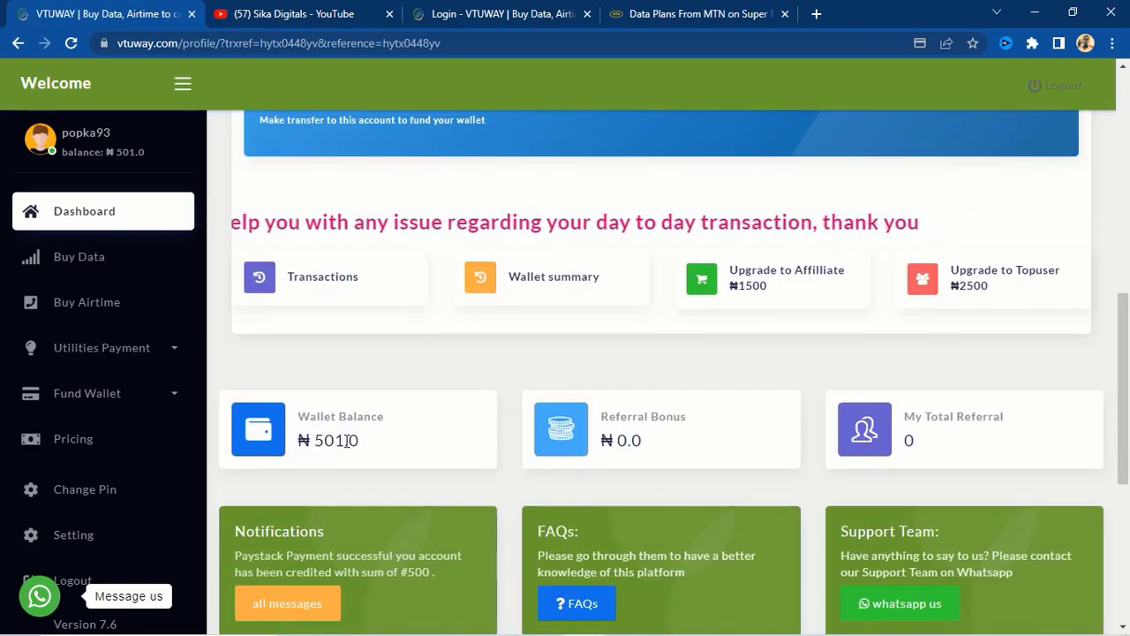
pyautogui.scroll(-1, 340, 397)
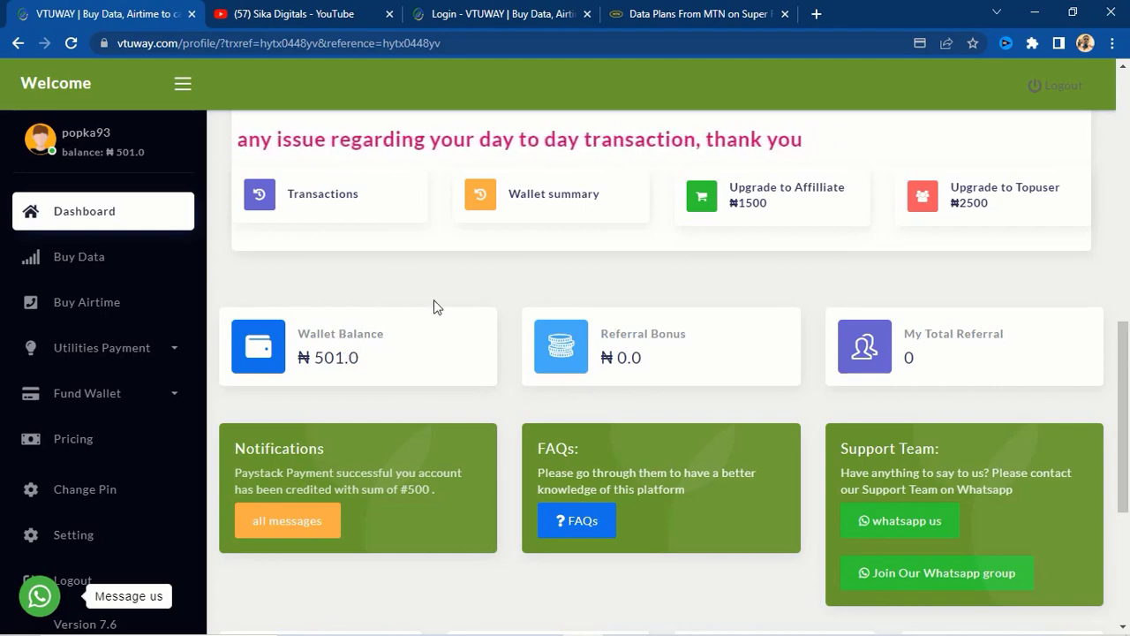
pyautogui.scroll(10, 451, 310)
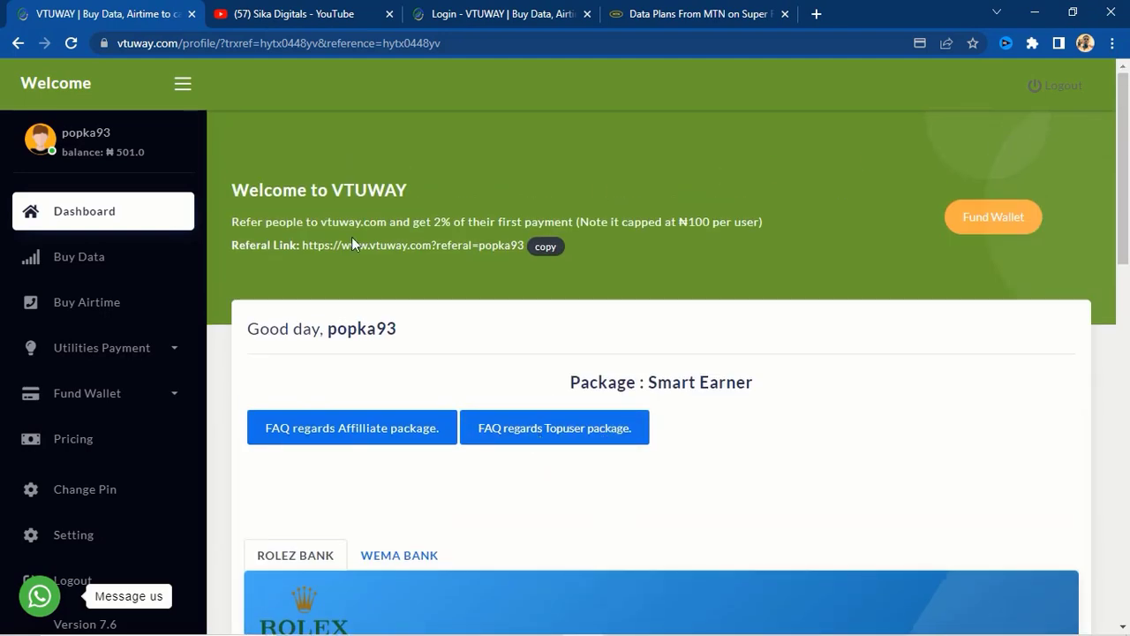
# - Choose ATM Funding (Paystack) from the Fund Wallet options
pyautogui.click(985, 219)
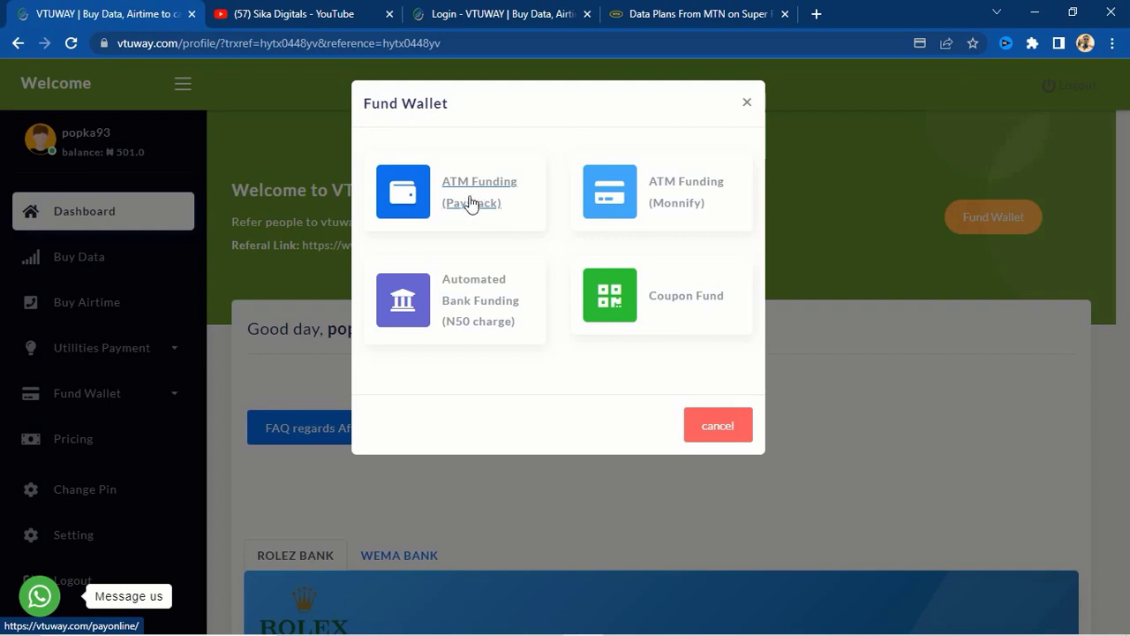
pyautogui.click(466, 196)
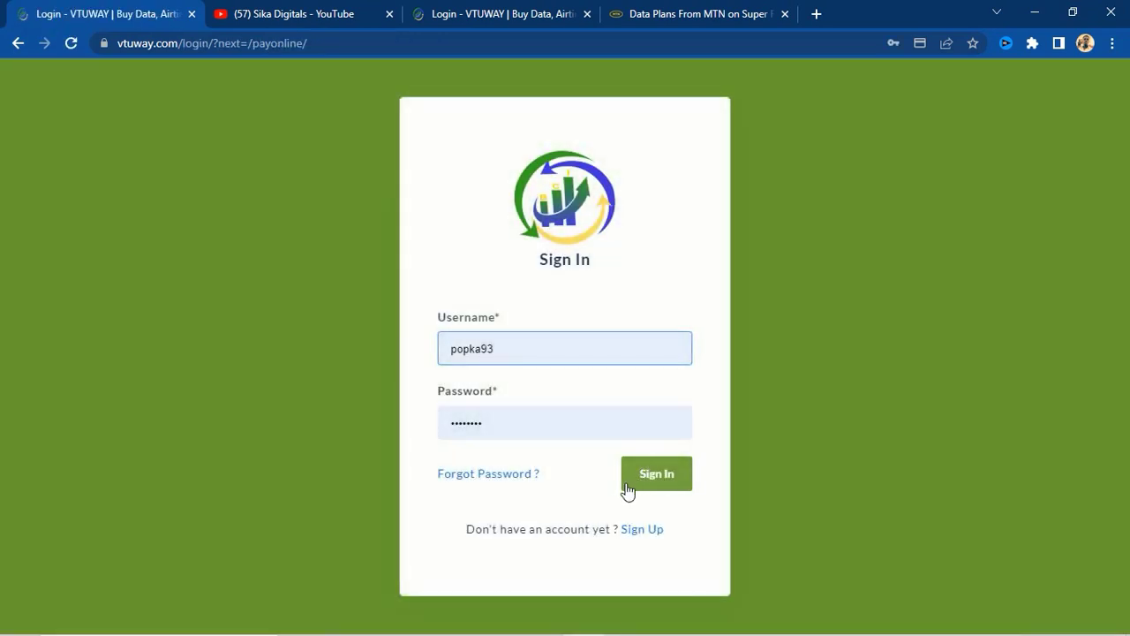
# - Sign in and submit a ₦1000 Paystack wallet funding
pyautogui.click(652, 481)
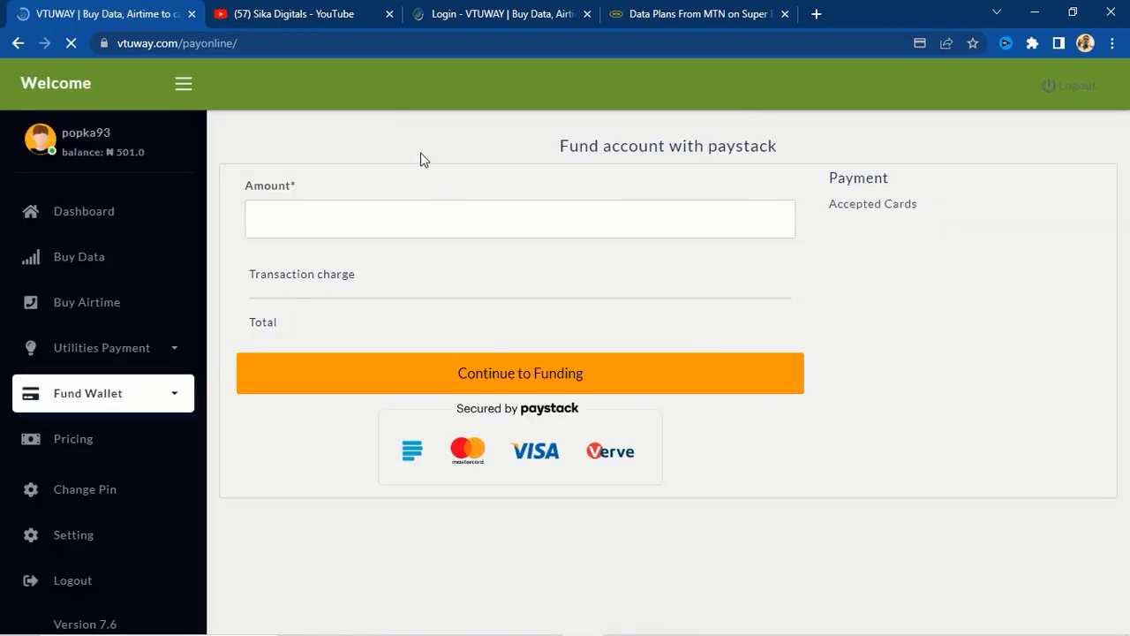
pyautogui.click(280, 214)
pyautogui.write('1000')
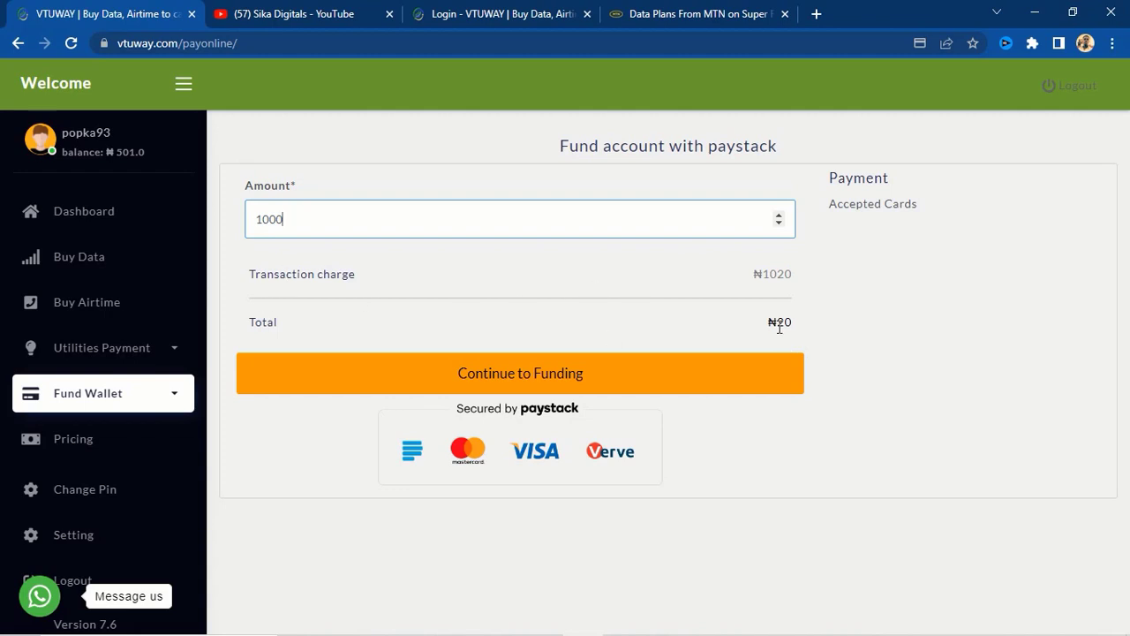
pyautogui.click(505, 378)
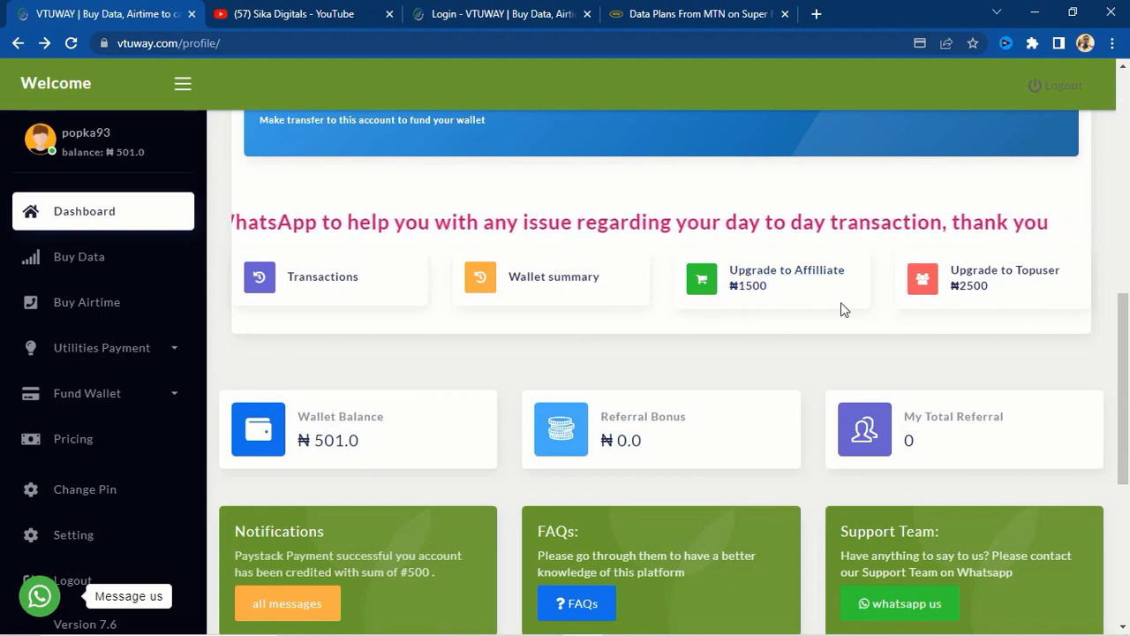
# - Switch the funding account card to the WEMA BANK account details
pyautogui.scroll(1, 815, 334)
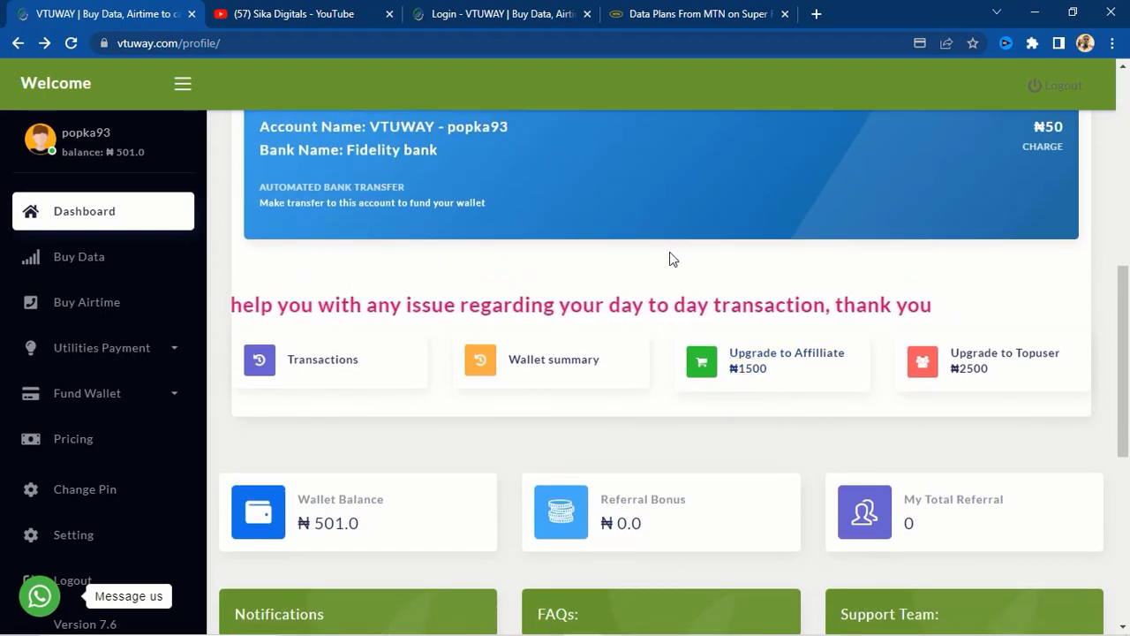
pyautogui.scroll(6, 524, 373)
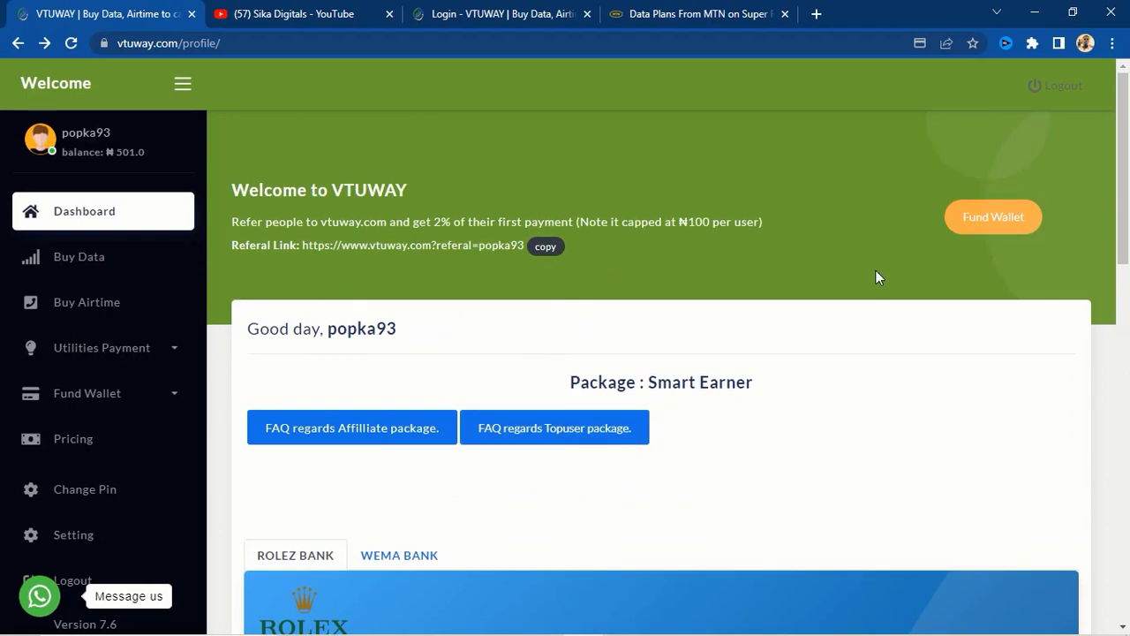
pyautogui.scroll(-2, 847, 291)
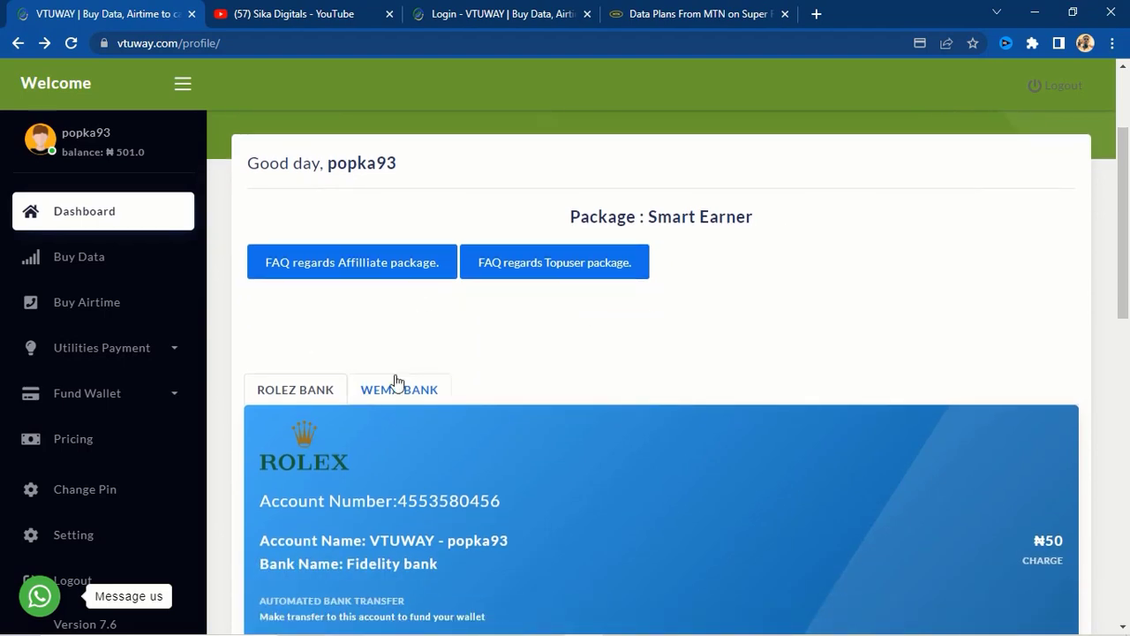
pyautogui.scroll(-3, 686, 421)
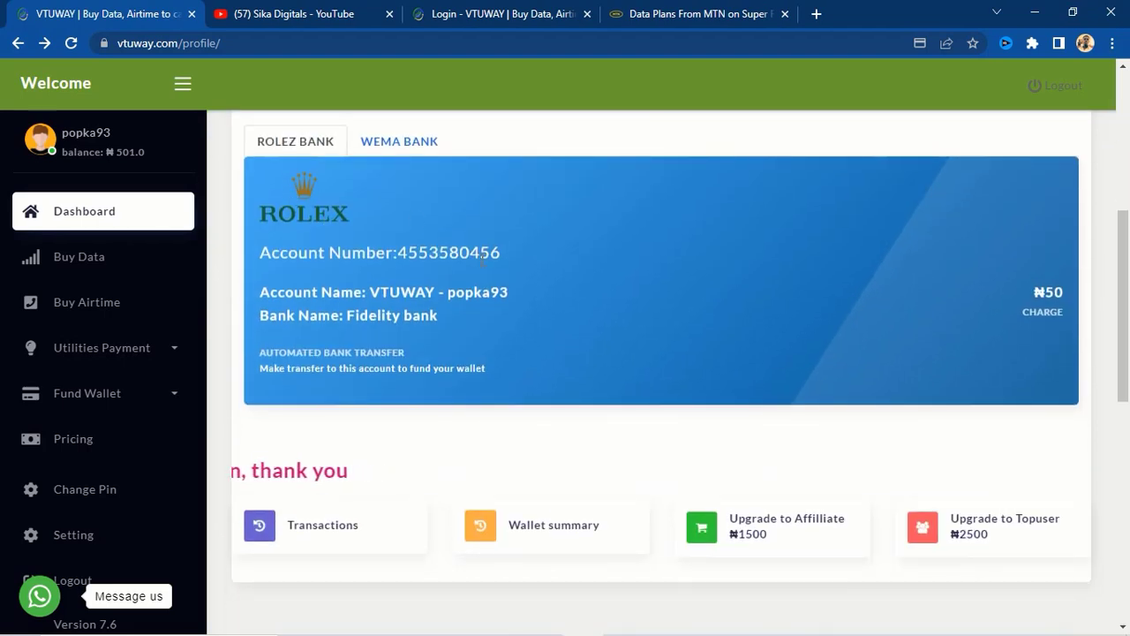
pyautogui.scroll(3, 482, 256)
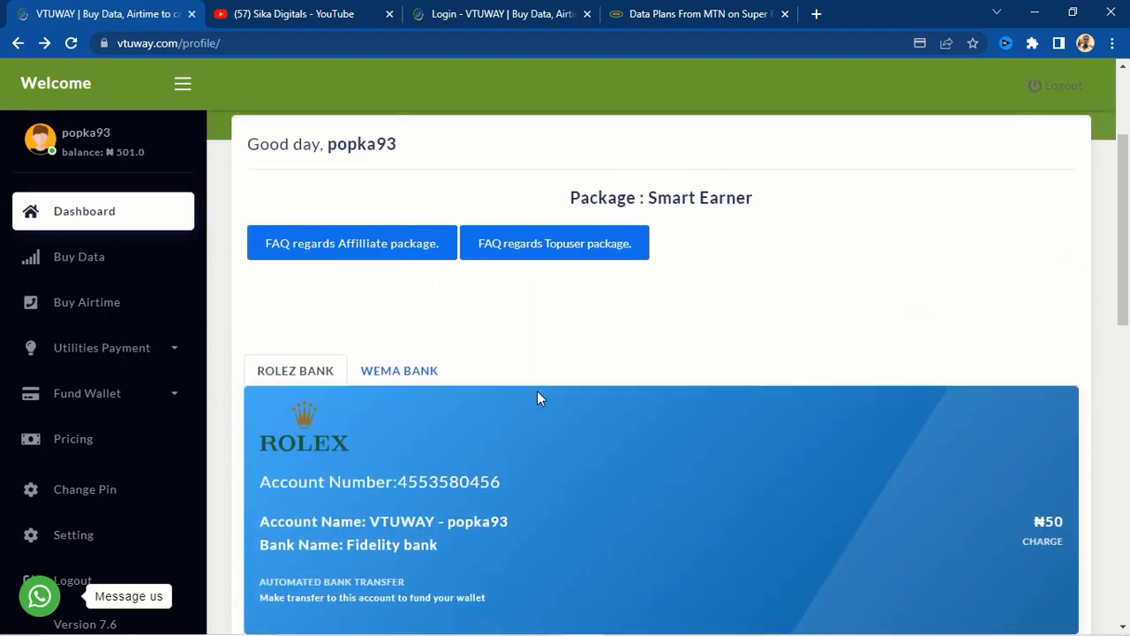
pyautogui.scroll(-2, 535, 396)
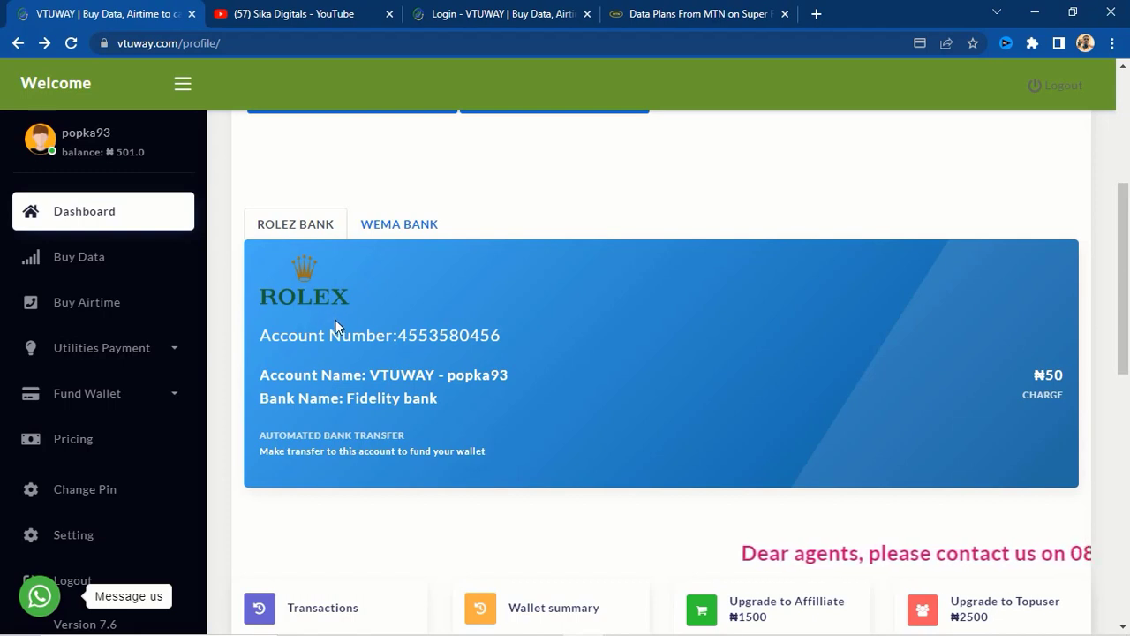
pyautogui.click(397, 227)
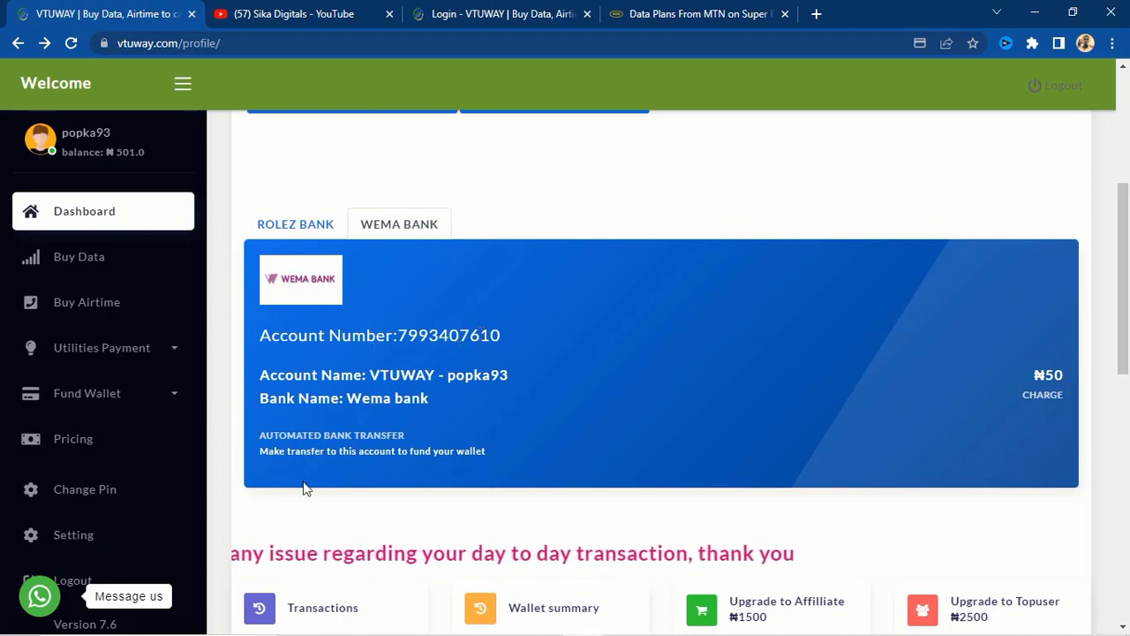
pyautogui.scroll(-6, 303, 489)
pyautogui.scroll(1, 348, 252)
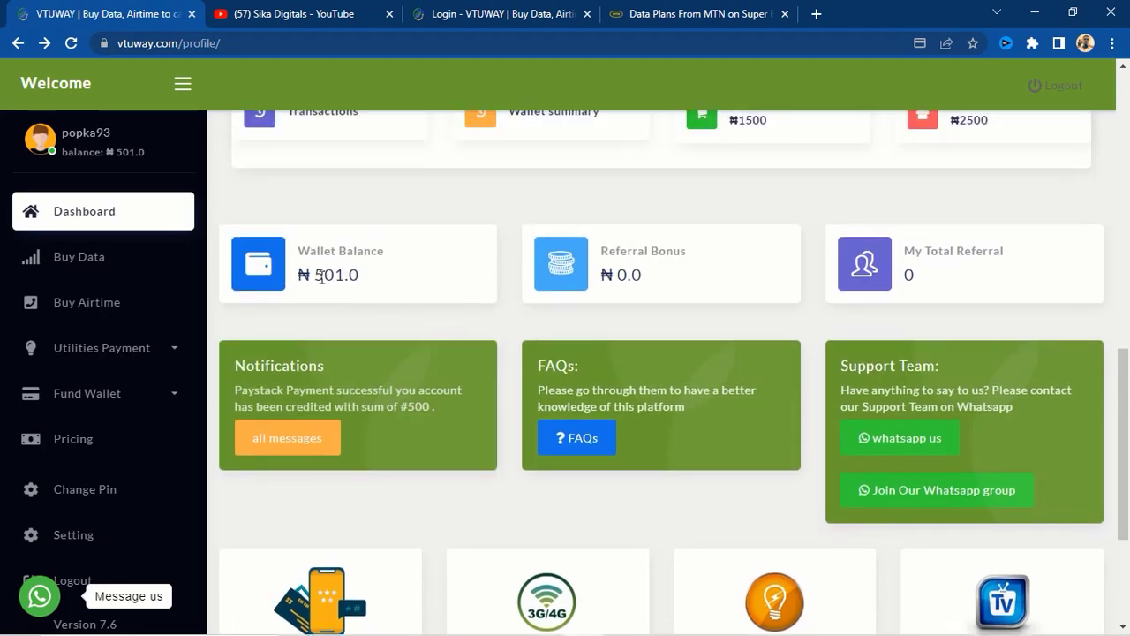
pyautogui.scroll(-3, 442, 547)
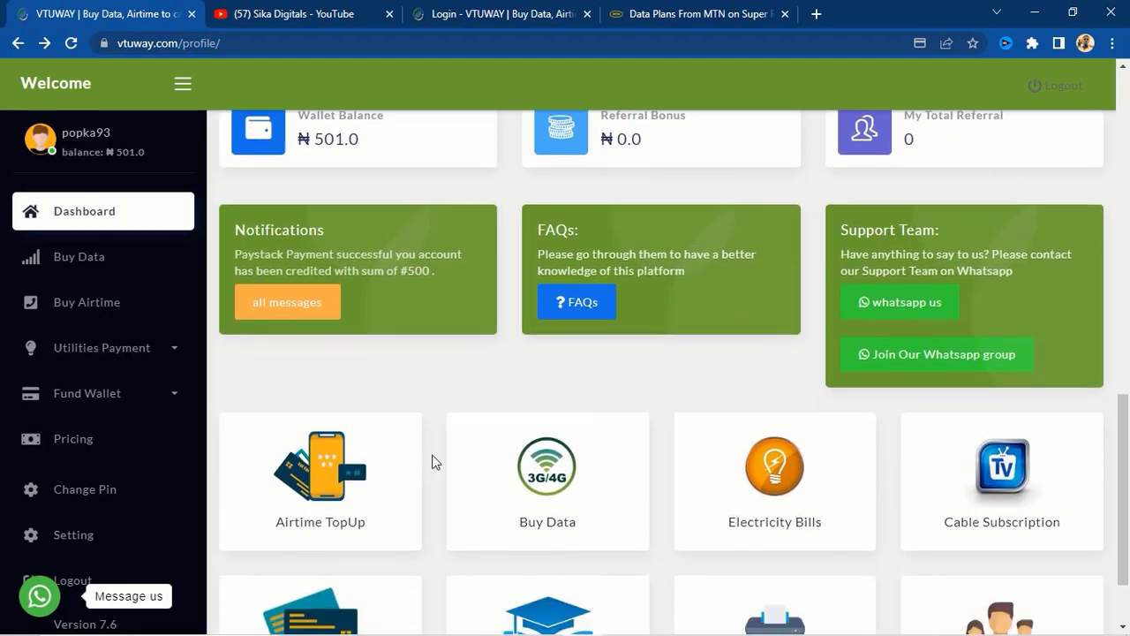
pyautogui.scroll(15, 445, 452)
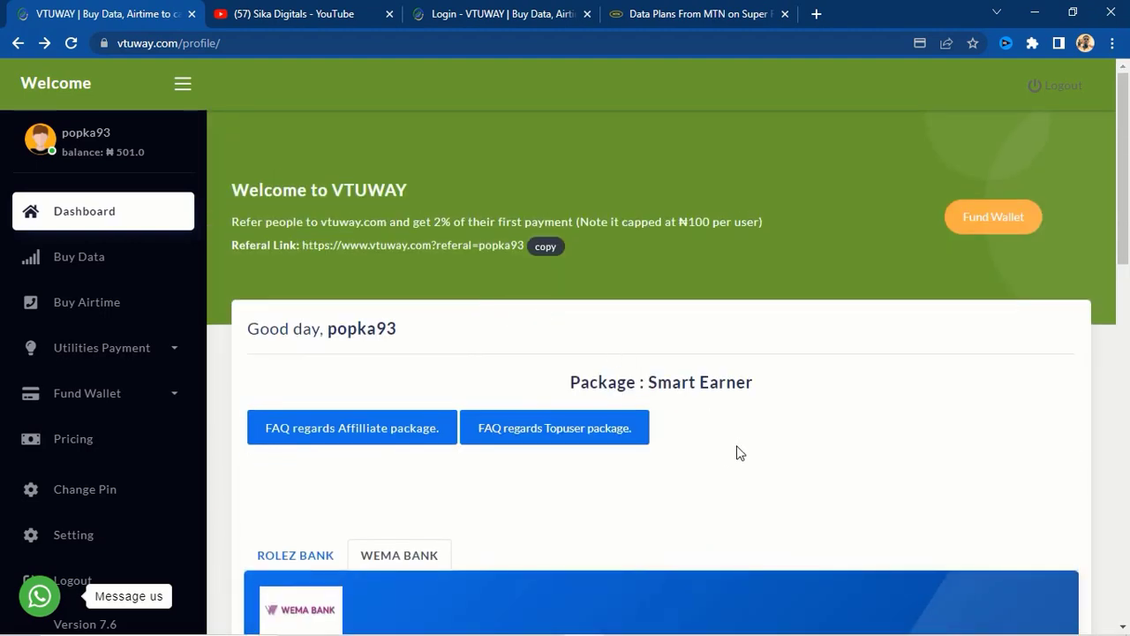
pyautogui.scroll(-12, 706, 467)
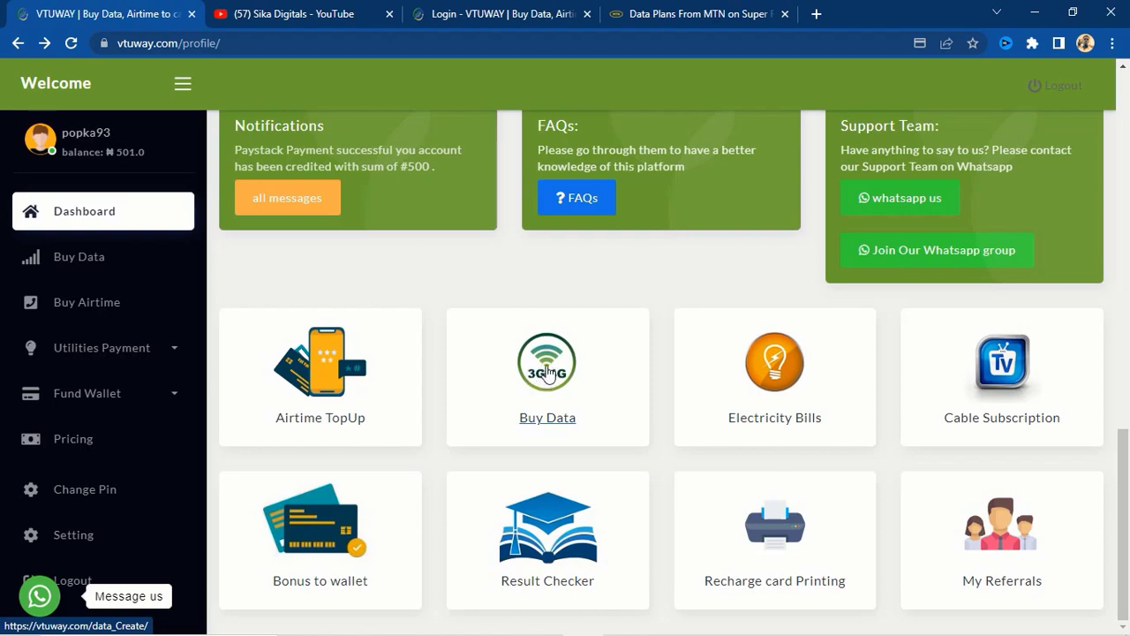
# - Open the Buy Data form and select the MTN network with SME data type
pyautogui.click(547, 372)
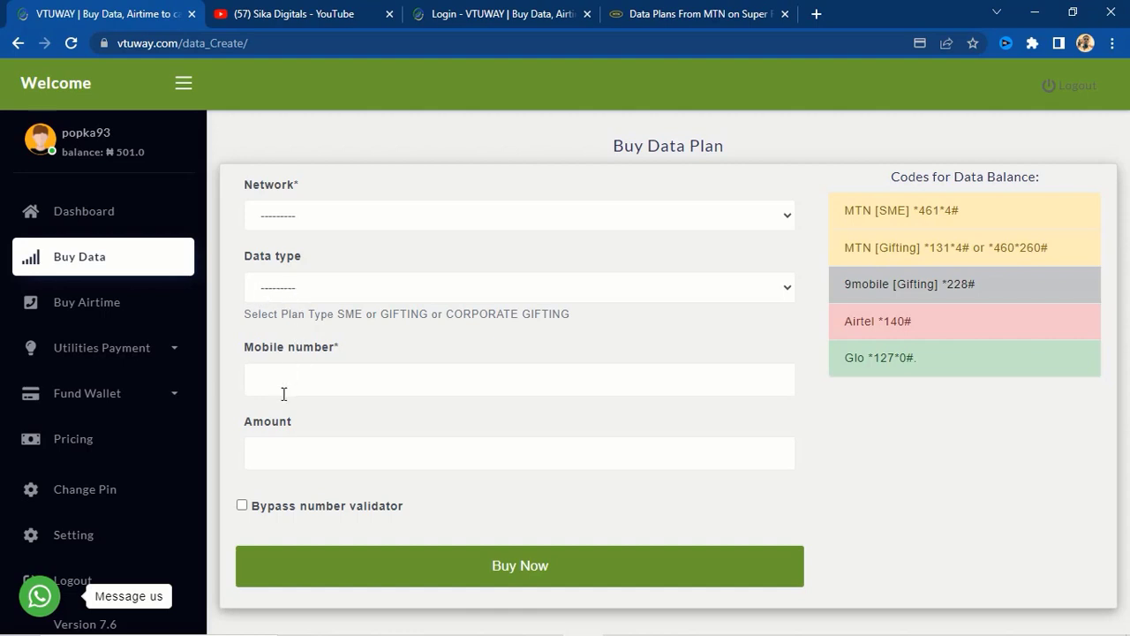
pyautogui.click(787, 221)
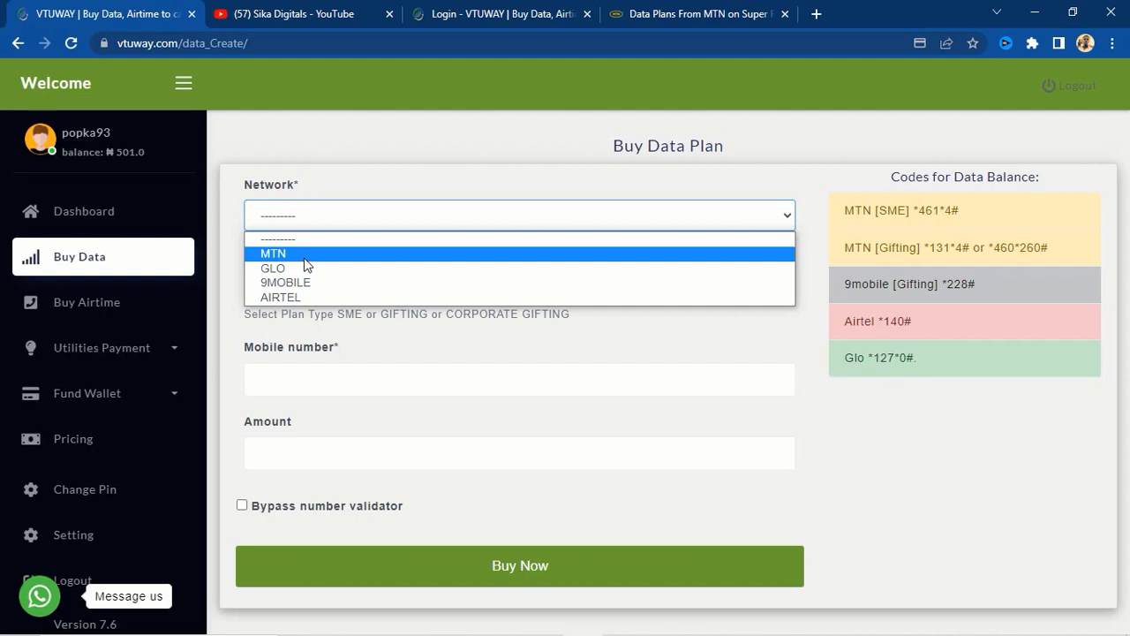
pyautogui.click(303, 258)
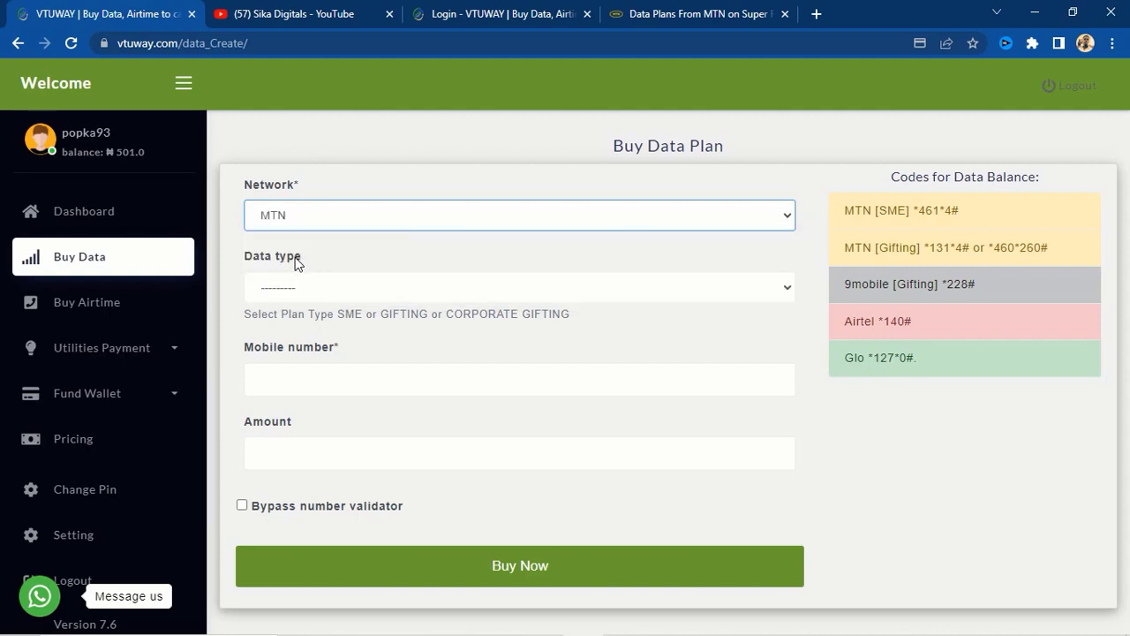
pyautogui.click(788, 293)
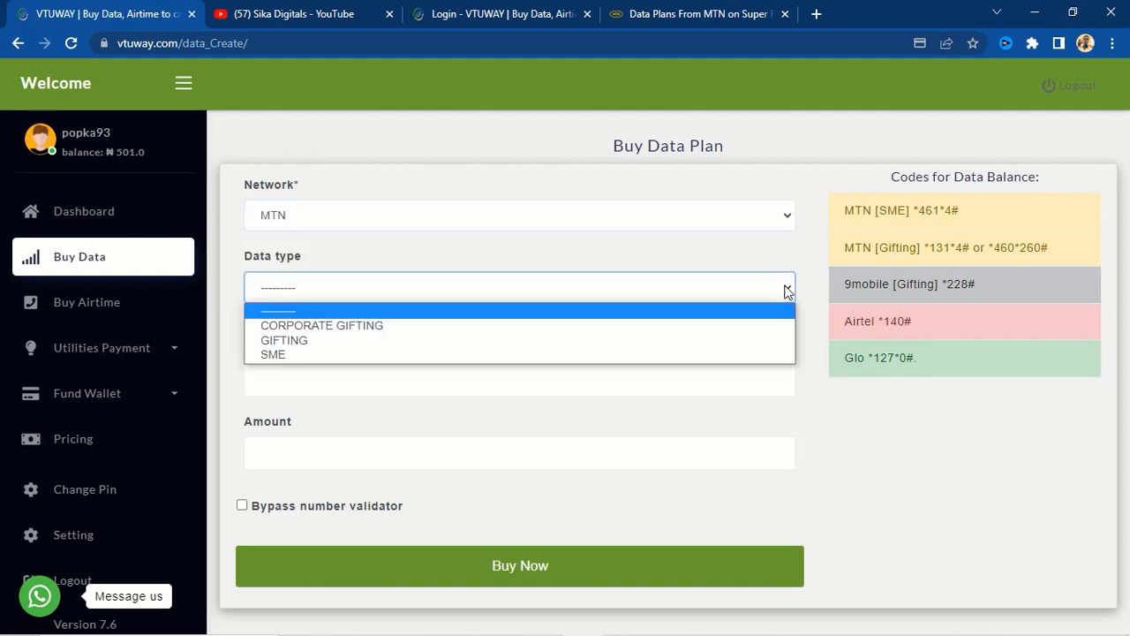
pyautogui.click(276, 356)
pyautogui.click(274, 377)
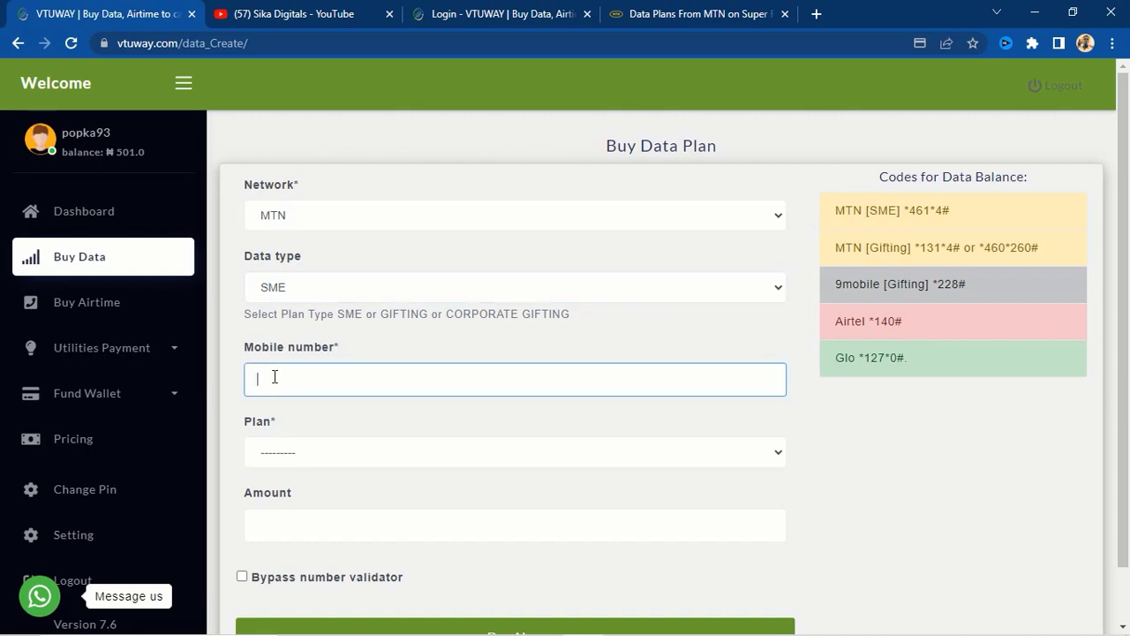
# - Enter the recipient's mobile number and choose the '2.0GB SME = ₦ 490 30 days' plan
pyautogui.click(464, 456)
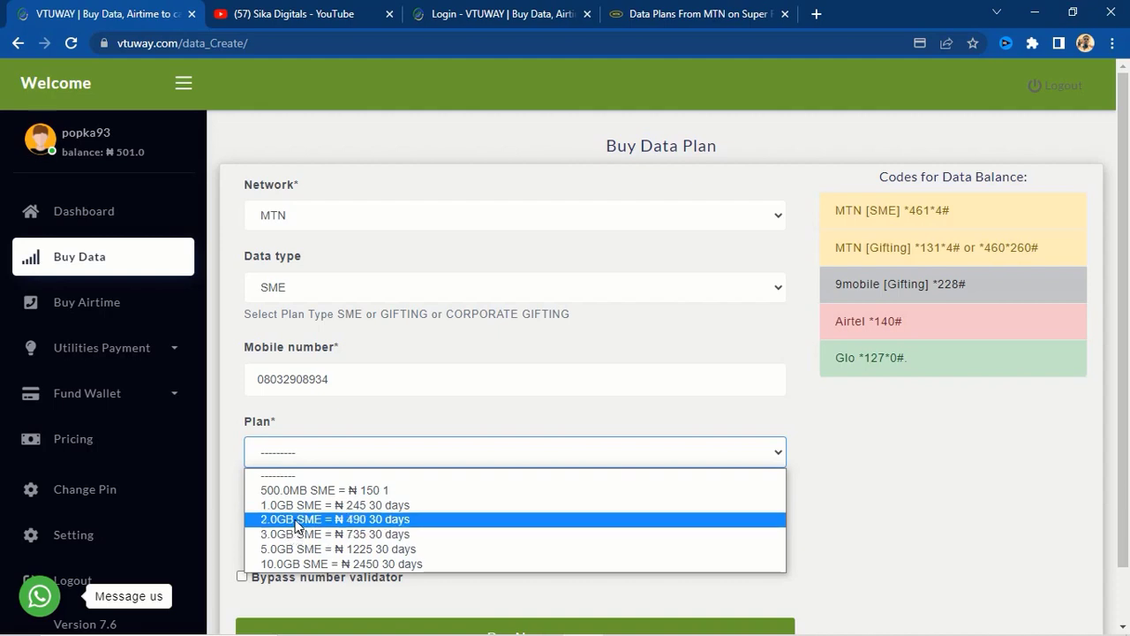
pyautogui.click(299, 521)
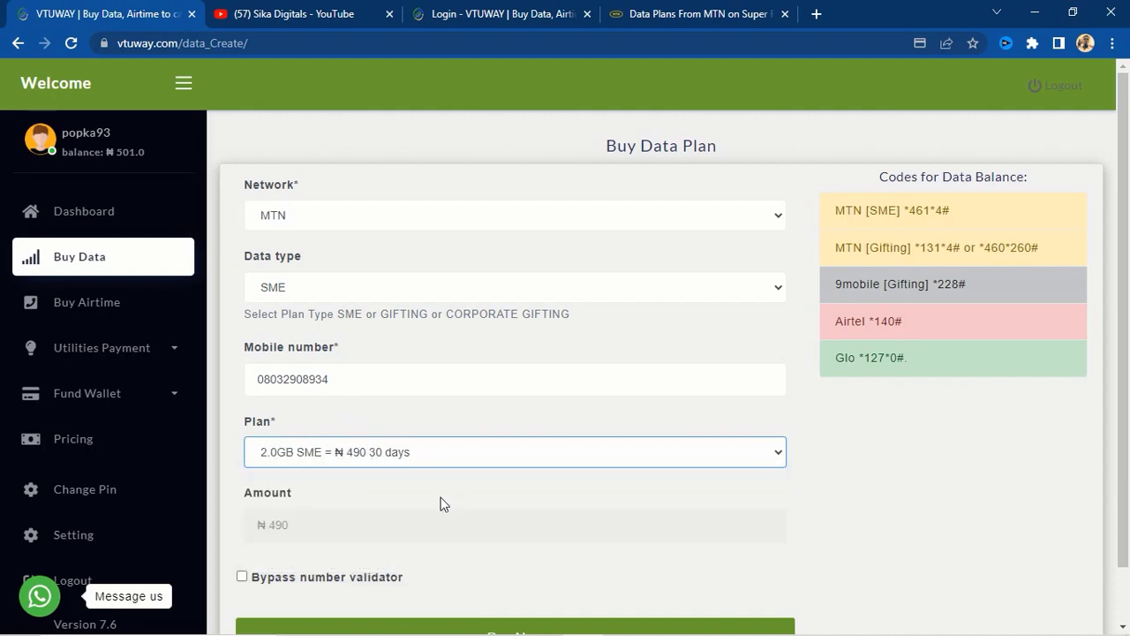
pyautogui.scroll(-1, 441, 502)
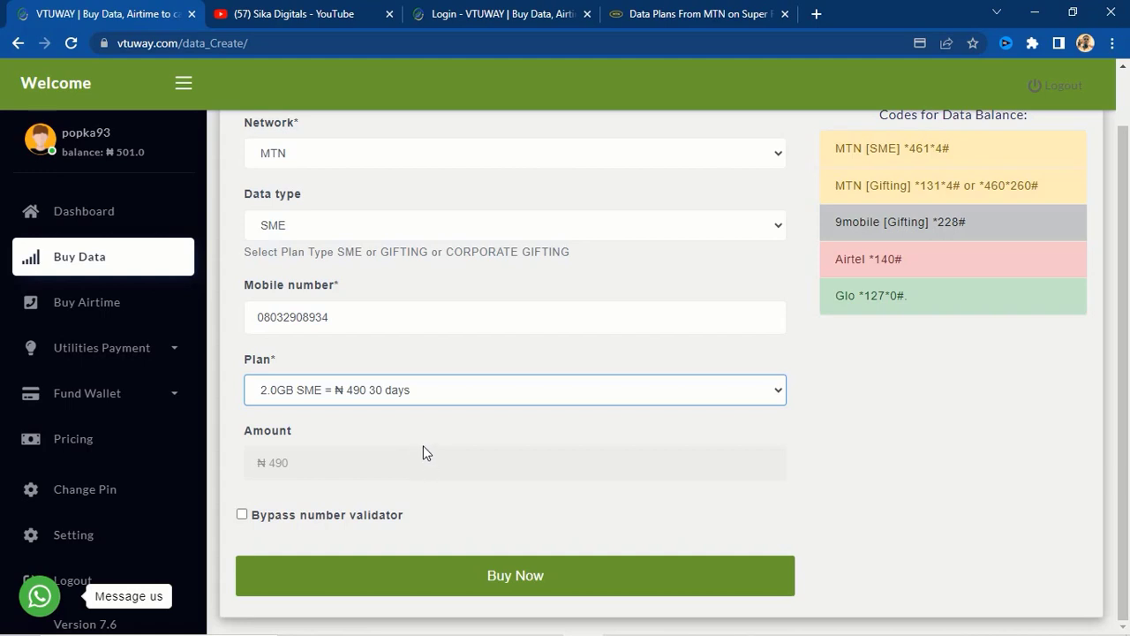
# - Switch to the 'Data Plans From MTN' page to view monthly bundle prices
pyautogui.click(686, 11)
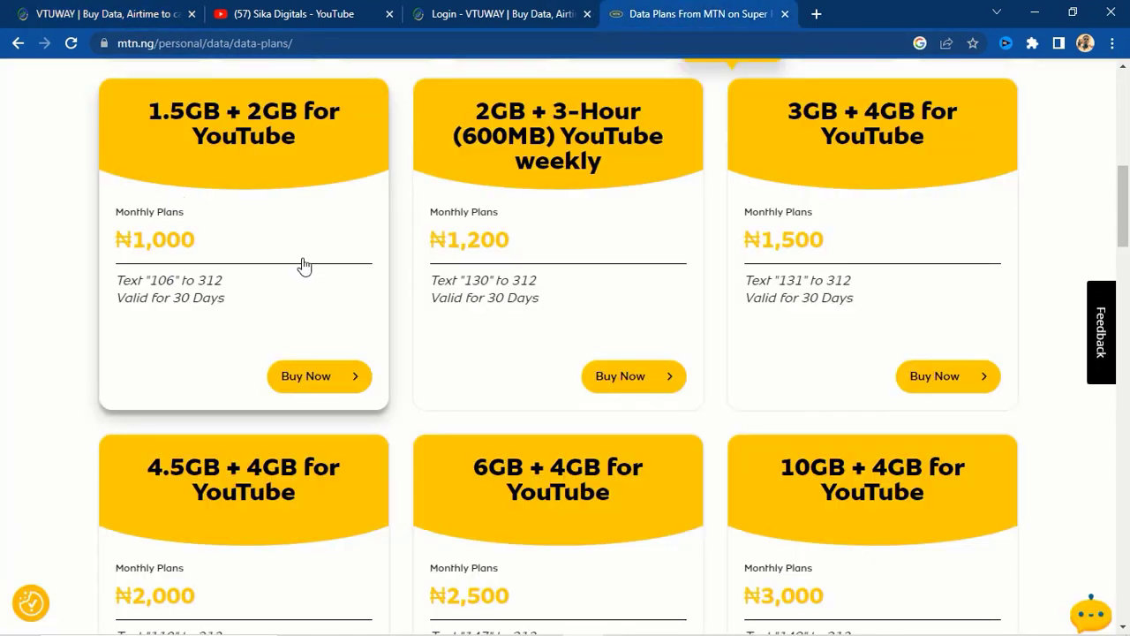
pyautogui.scroll(2, 282, 530)
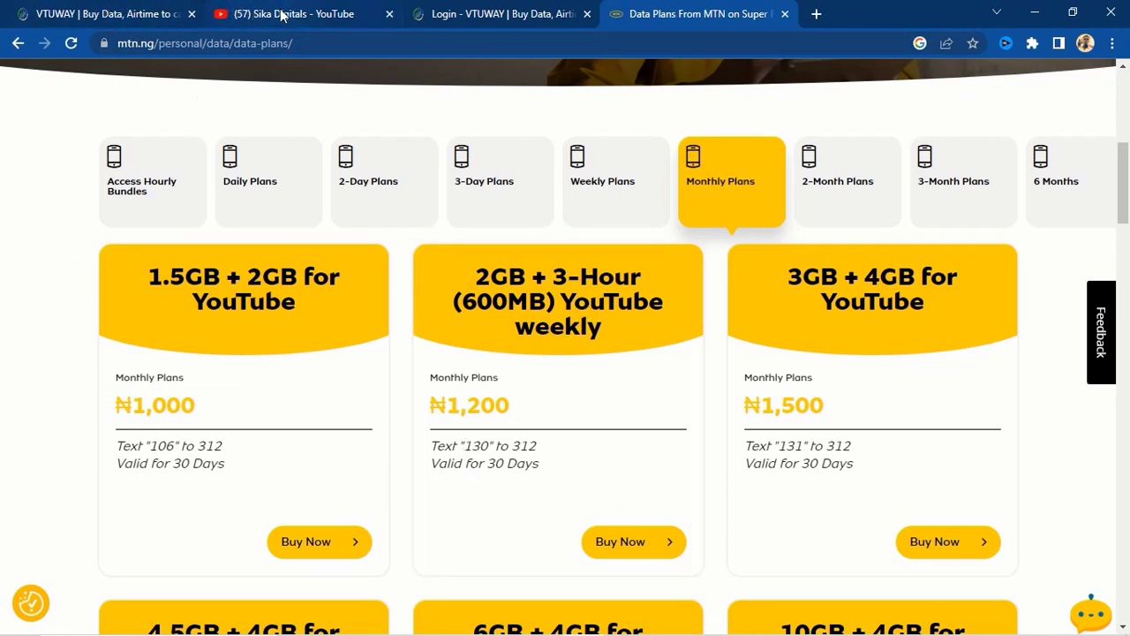
# - Go back to the VTUWAY Buy Data tab showing the MTN SME 2.0GB ₦490 plan
pyautogui.click(137, 14)
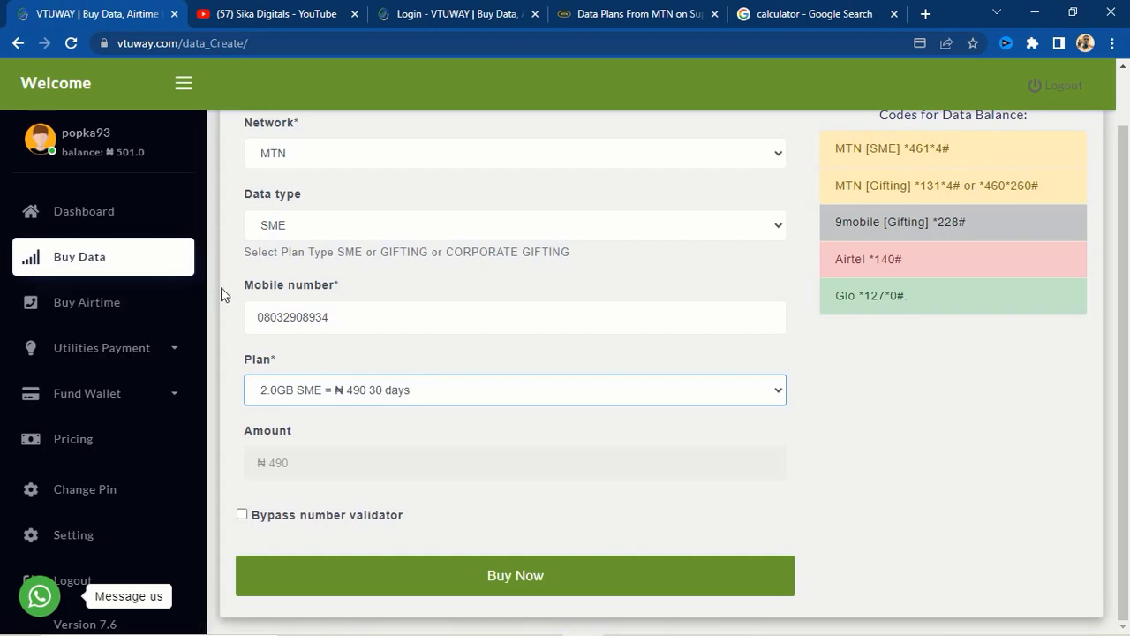
# - Return to the Dashboard and open the Recharge card Printing form
pyautogui.click(188, 217)
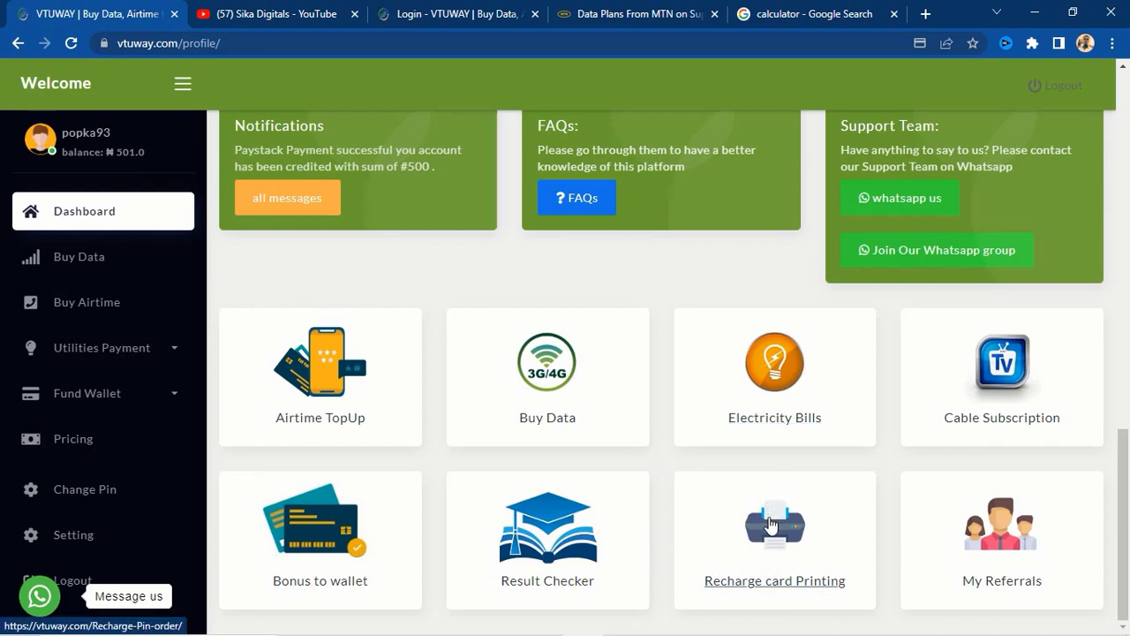
pyautogui.click(778, 537)
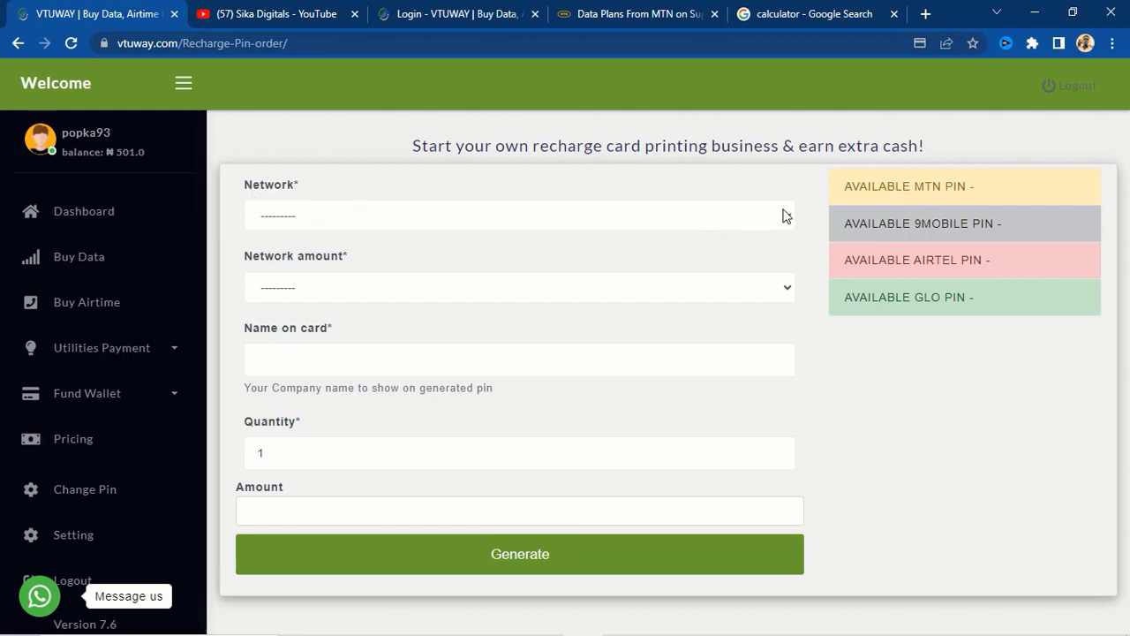
# - Set the recharge card network to MTN and card value to ₦200.0, giving a ₦198 charge
pyautogui.click(785, 216)
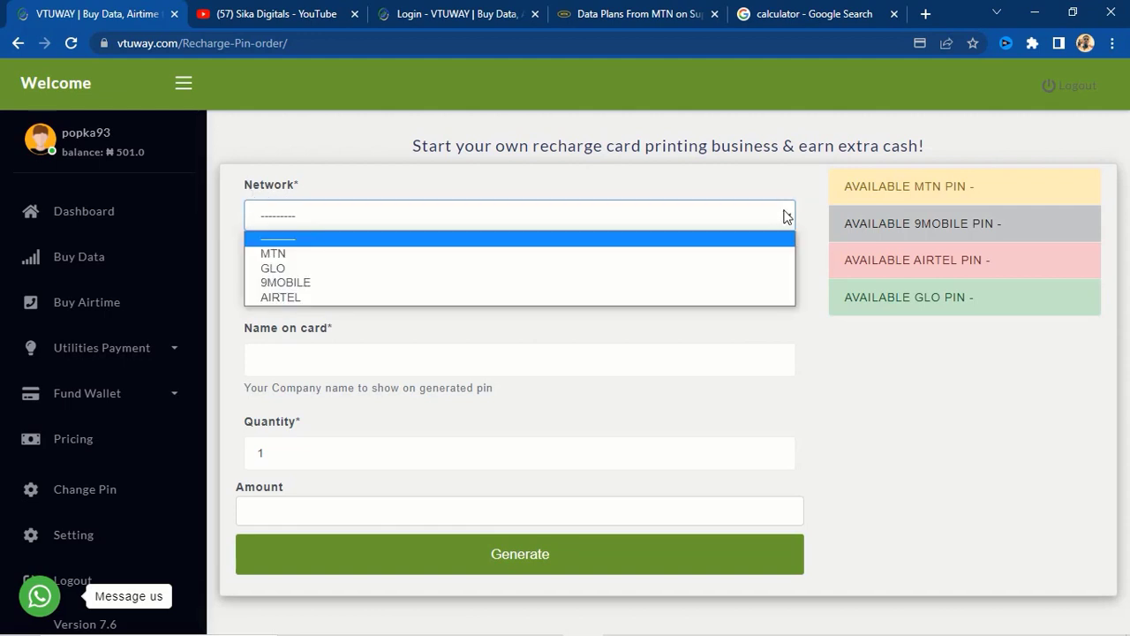
pyautogui.click(291, 283)
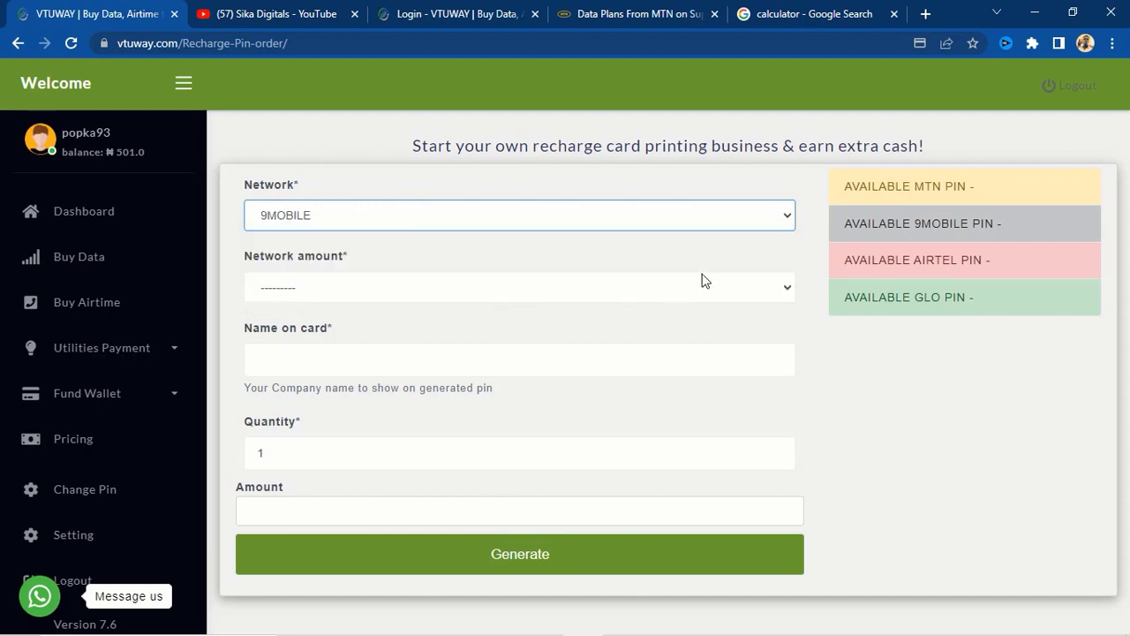
pyautogui.click(766, 219)
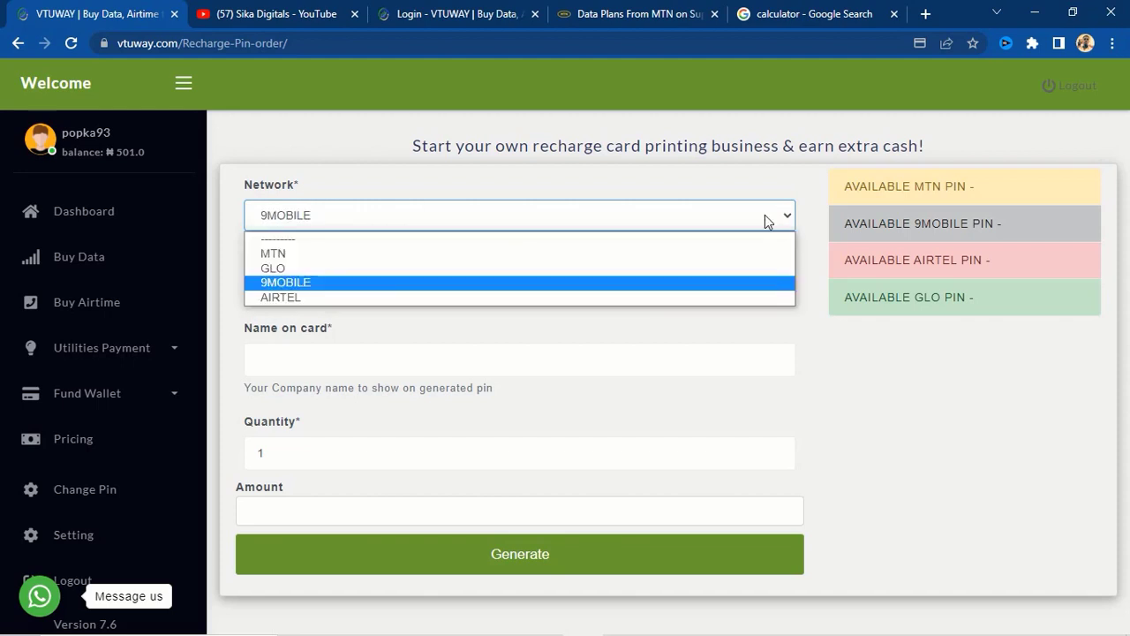
pyautogui.click(291, 254)
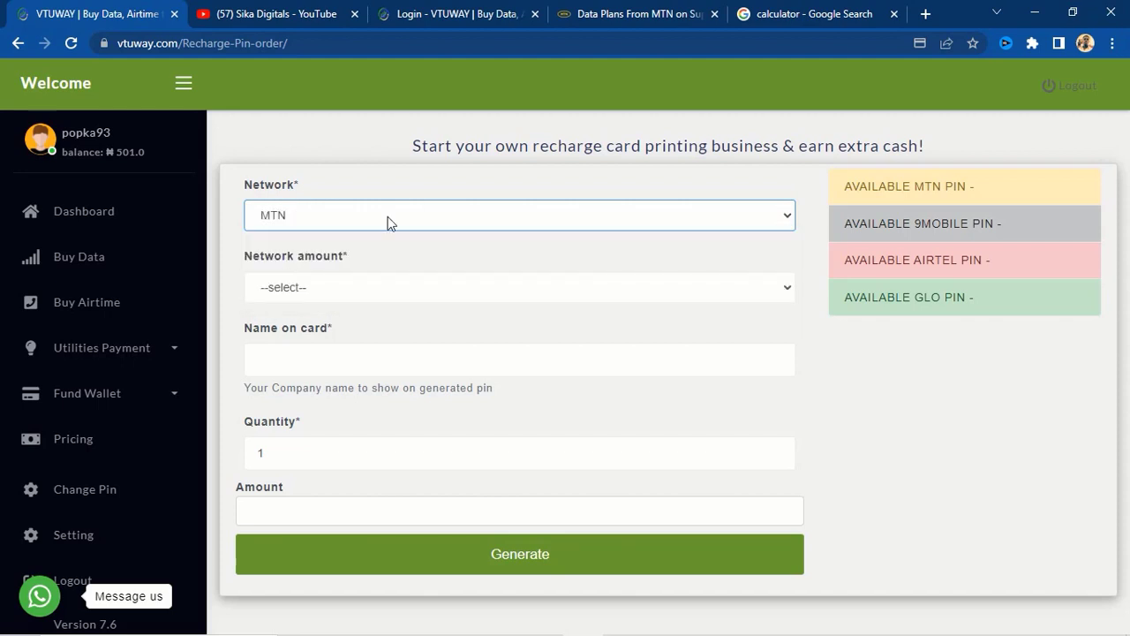
pyautogui.click(784, 288)
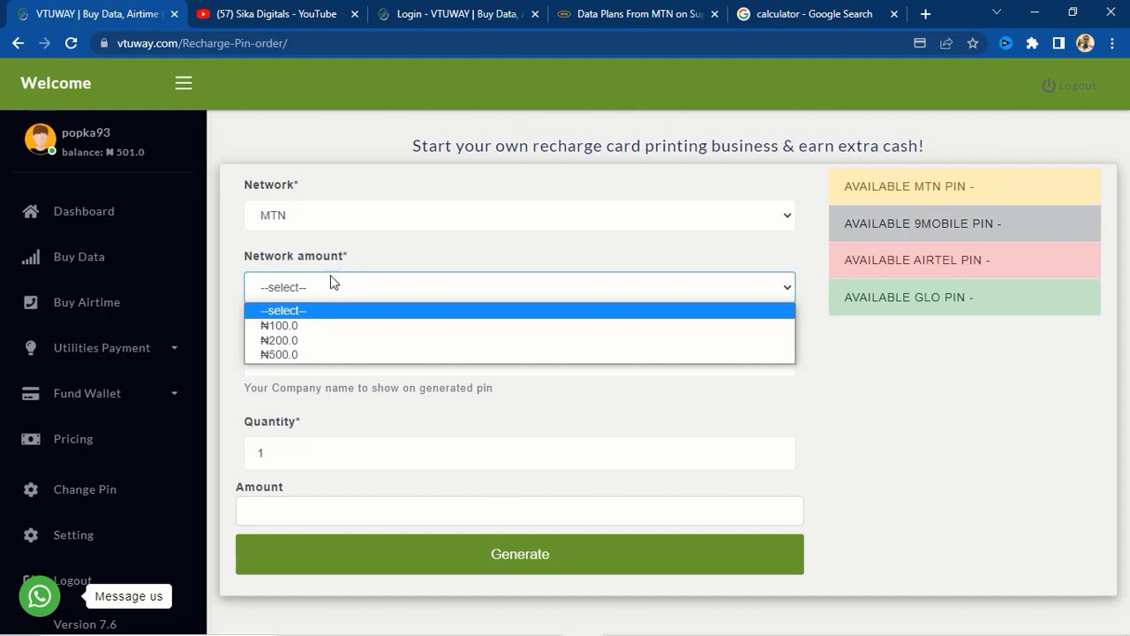
pyautogui.click(296, 343)
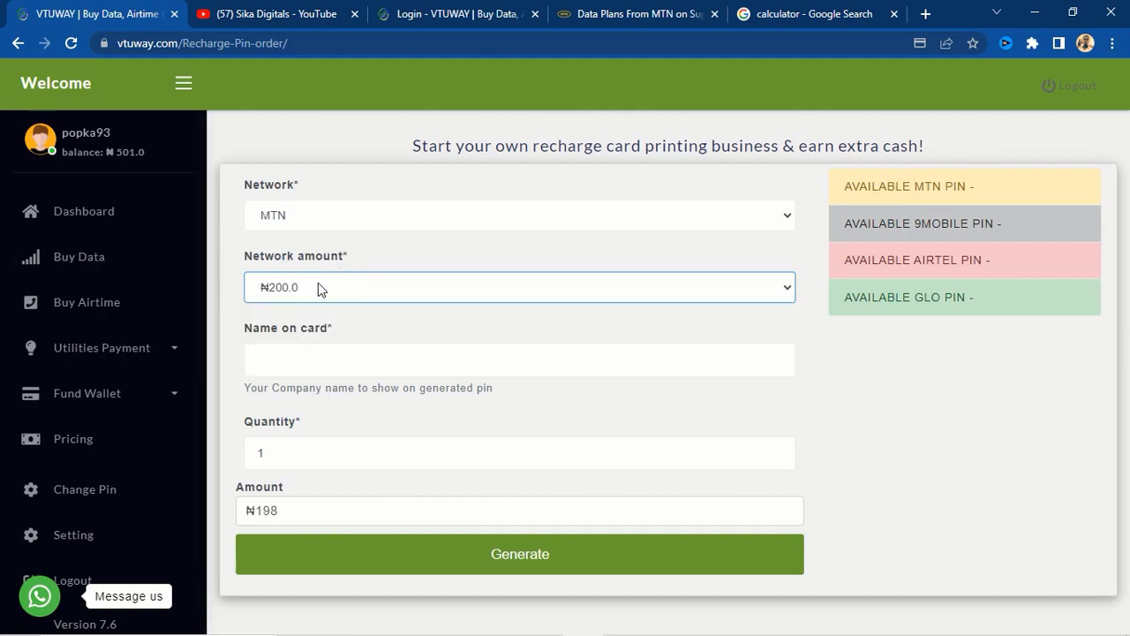
# - Enter 'Popka' as the name on card and generate the recharge card order
pyautogui.click(274, 359)
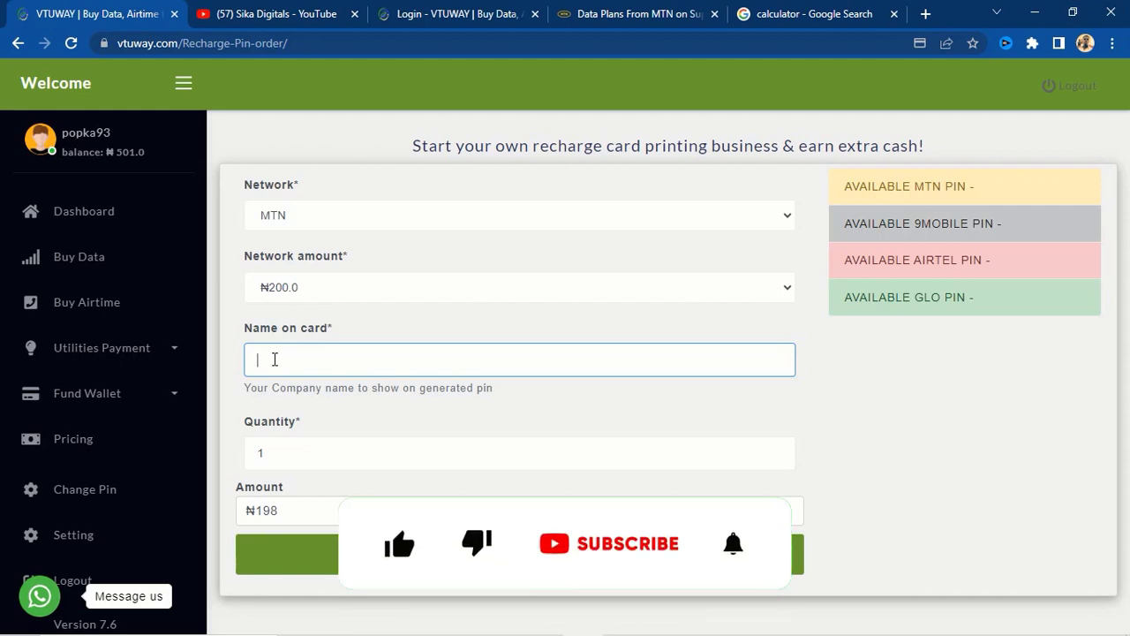
pyautogui.write('Popka')
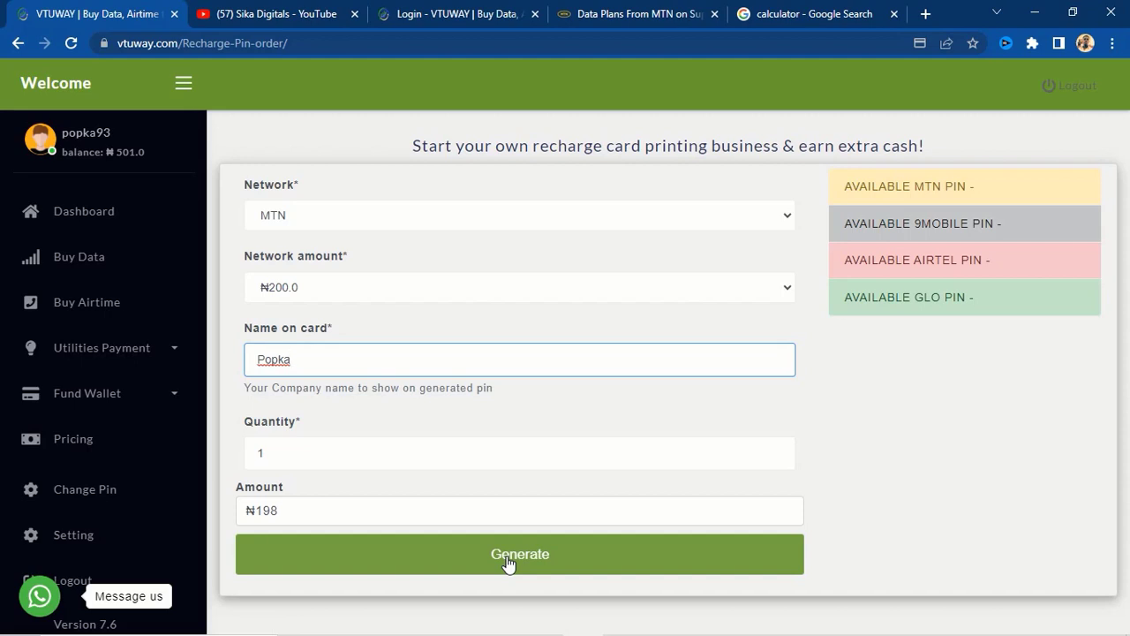
pyautogui.click(508, 561)
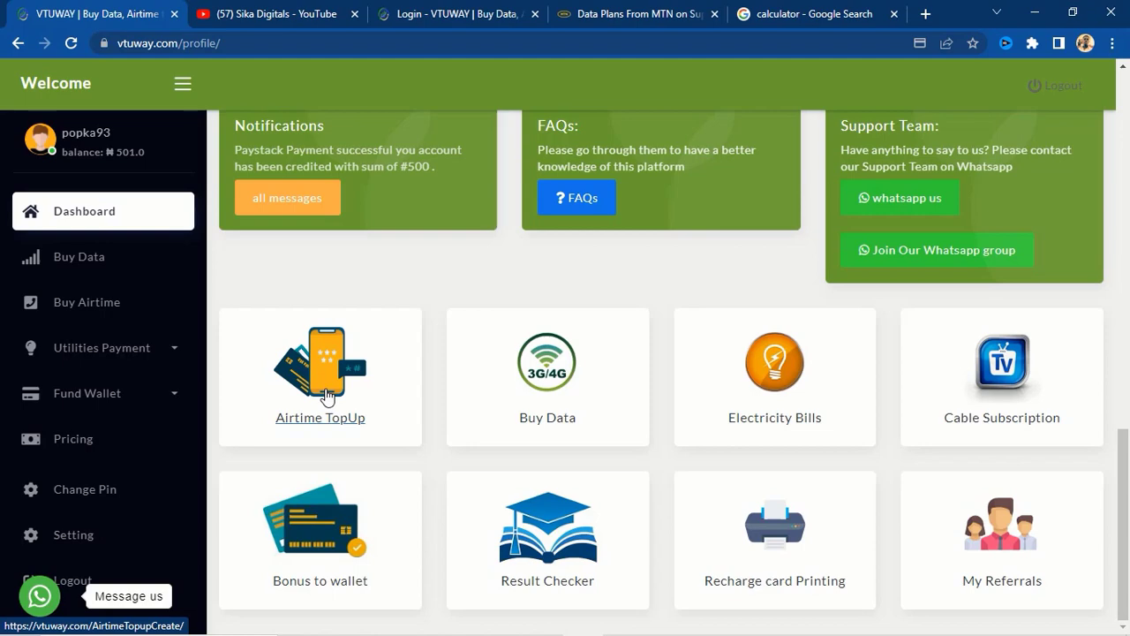
# - Scroll the dashboard back up to the Welcome to VTUWAY banner and greeting
pyautogui.scroll(2, 336, 375)
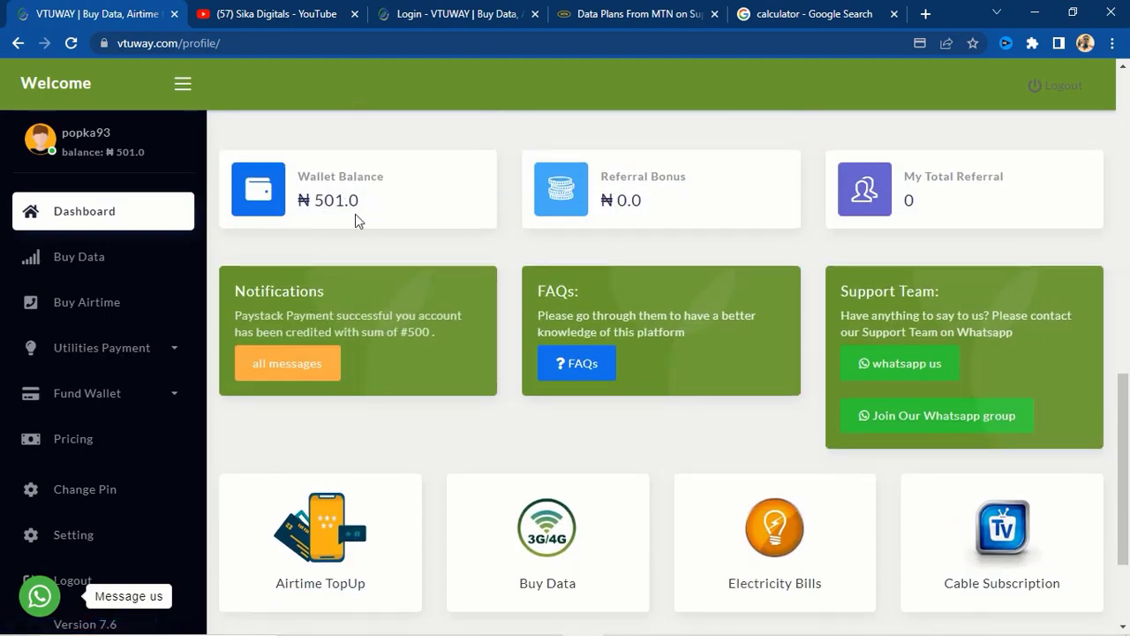
pyautogui.scroll(-2, 316, 486)
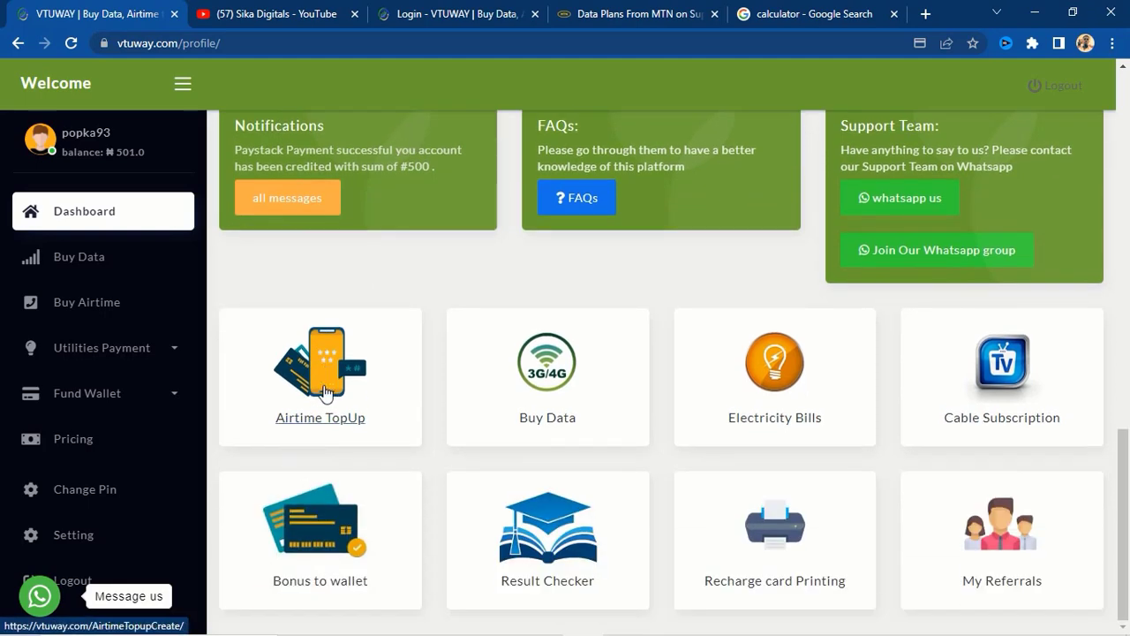
pyautogui.scroll(1, 324, 444)
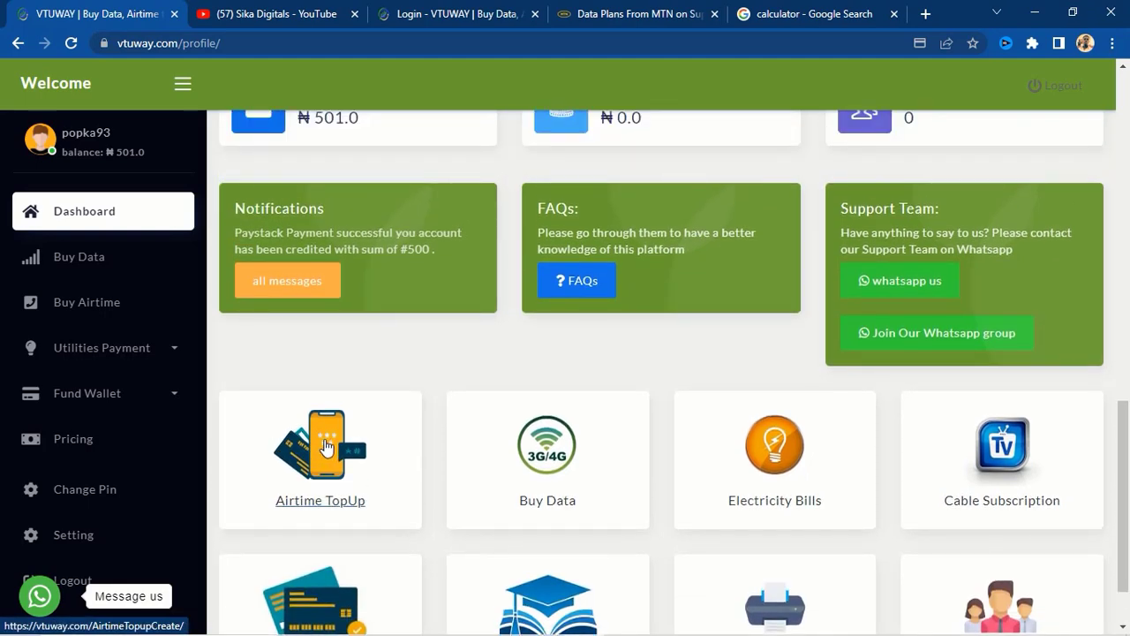
pyautogui.scroll(2, 324, 444)
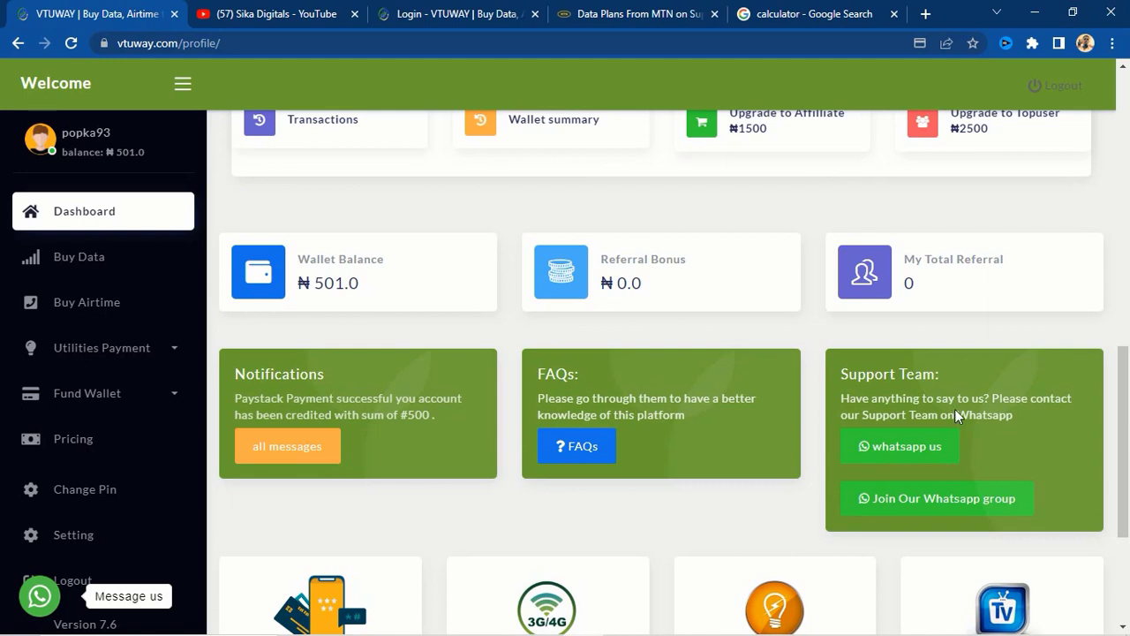
pyautogui.scroll(-2, 803, 462)
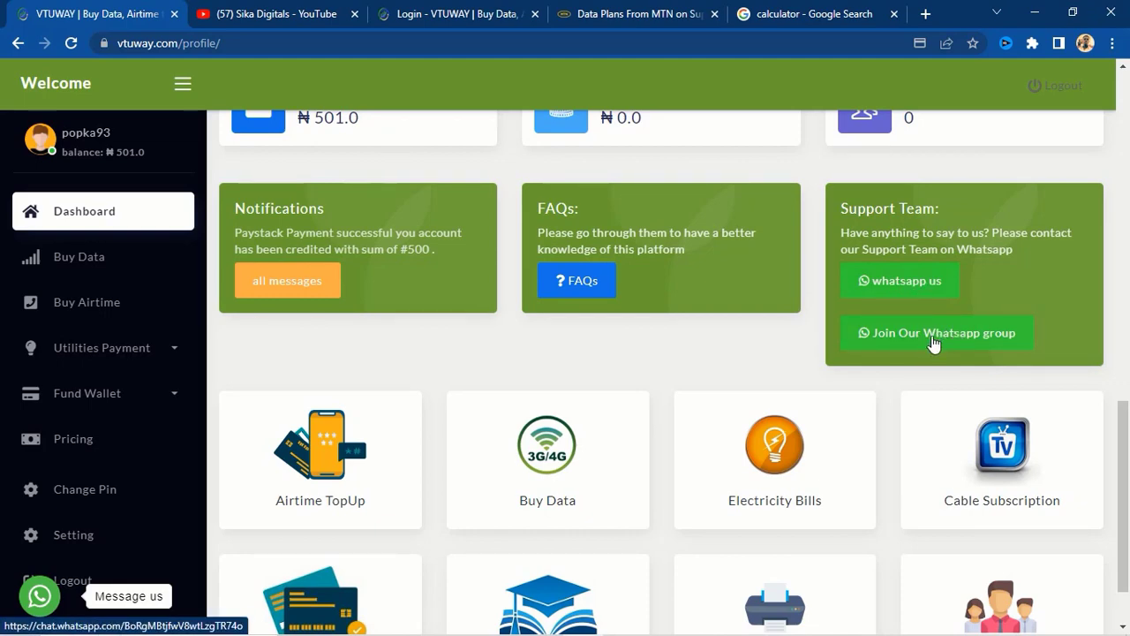
pyautogui.scroll(3, 810, 306)
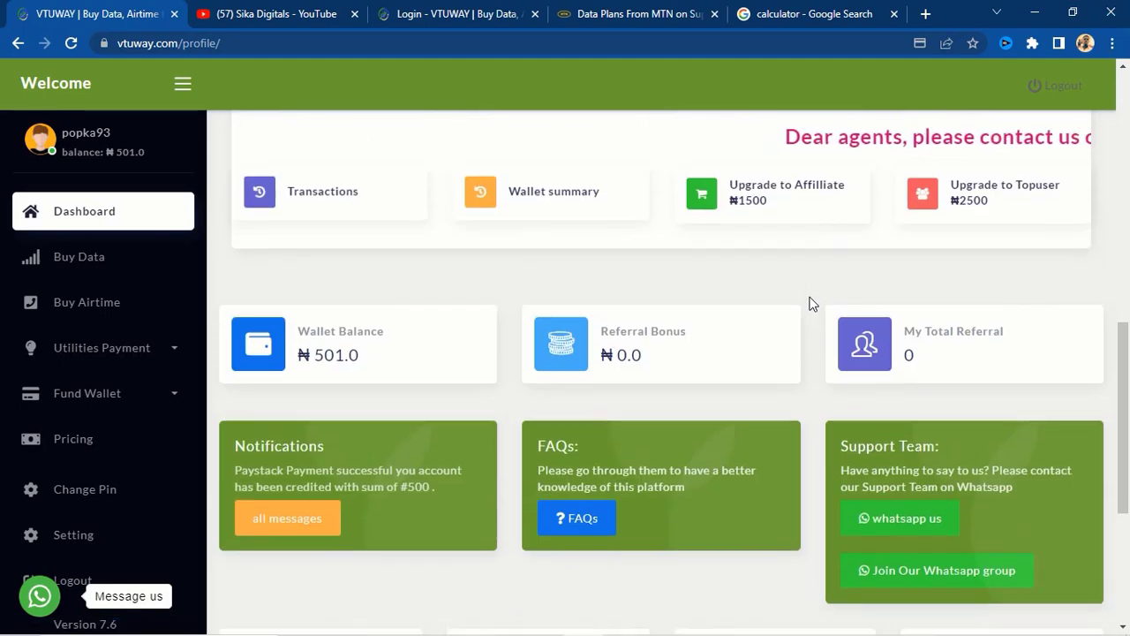
pyautogui.scroll(5, 812, 303)
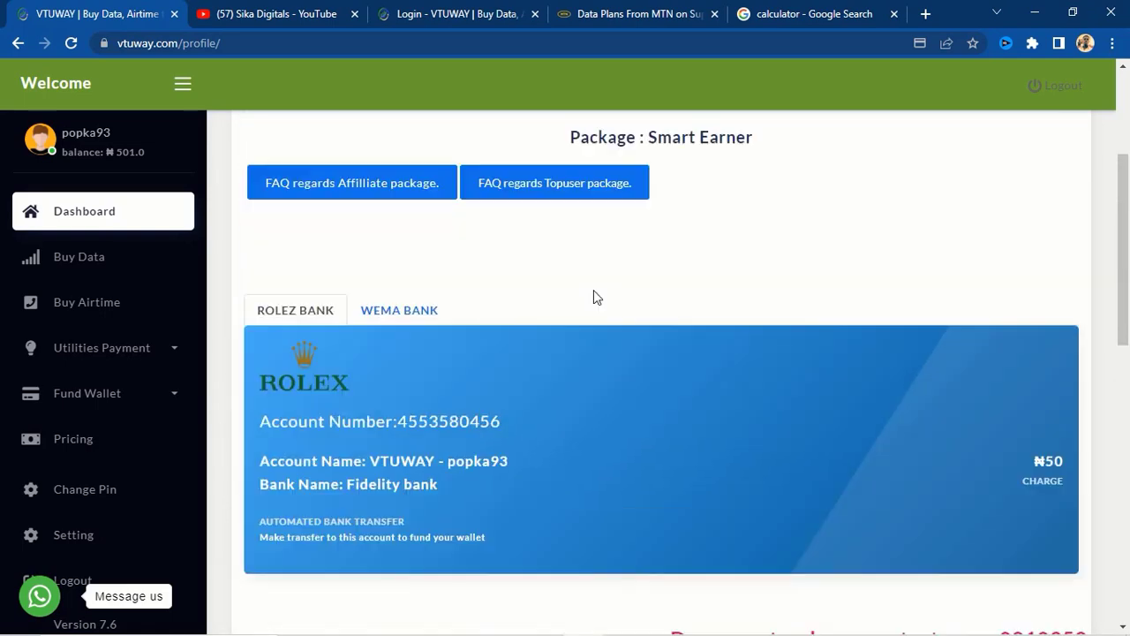
pyautogui.scroll(3, 593, 298)
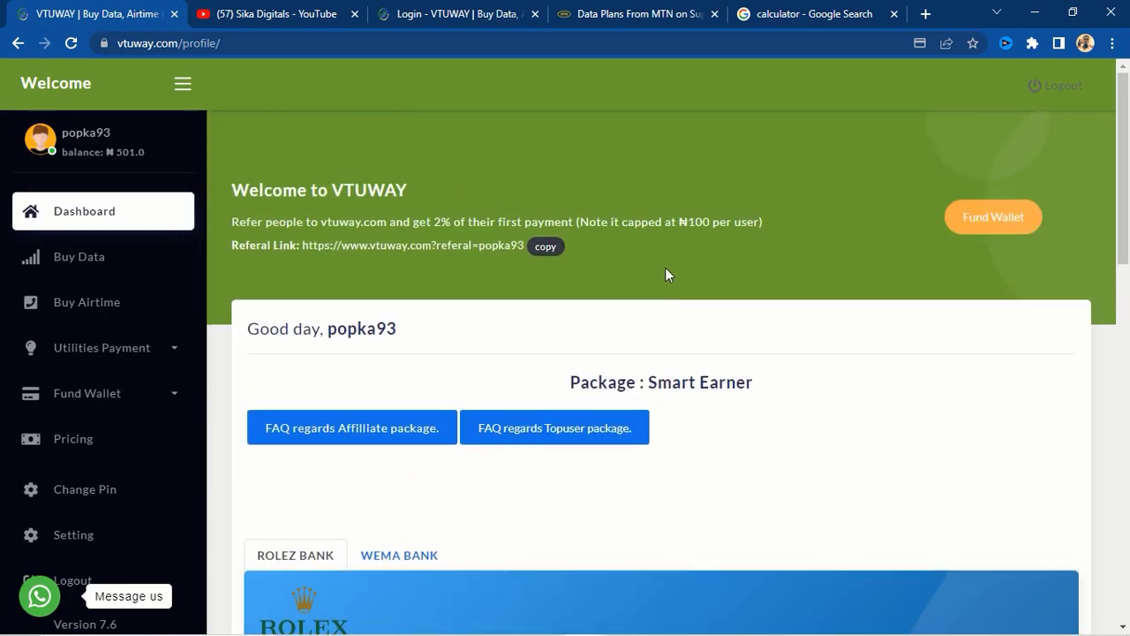